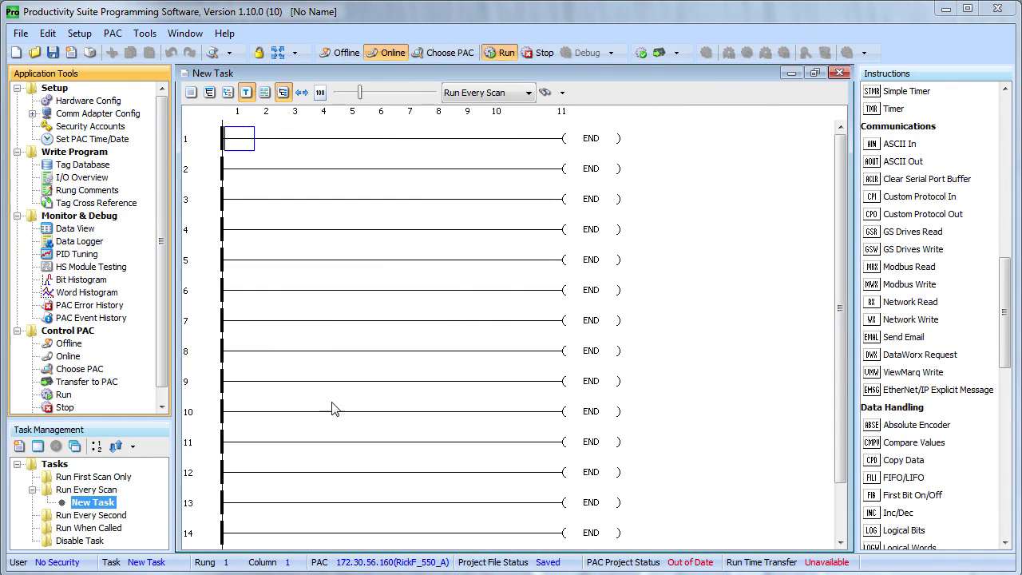
Step: Read the PAC configuration with Yes To All, then view the local base's P3-16SIM and P3-SCM modules
double_click(72, 104)
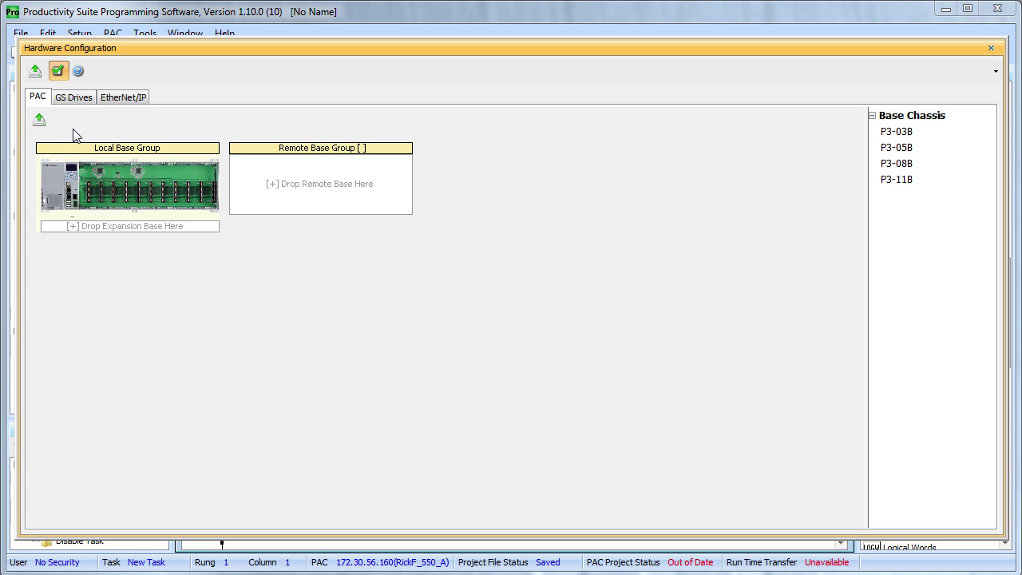
click(40, 122)
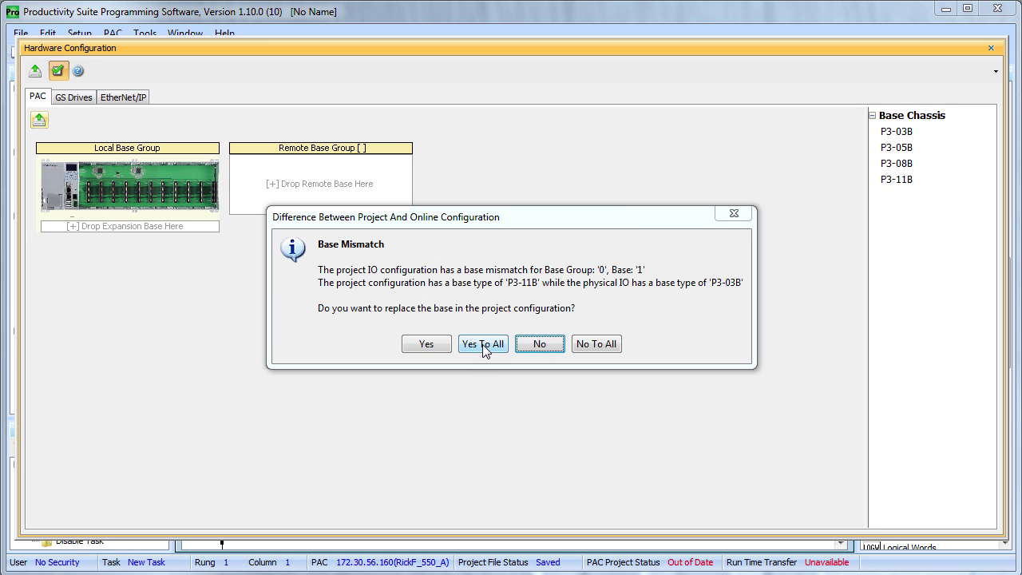
click(484, 345)
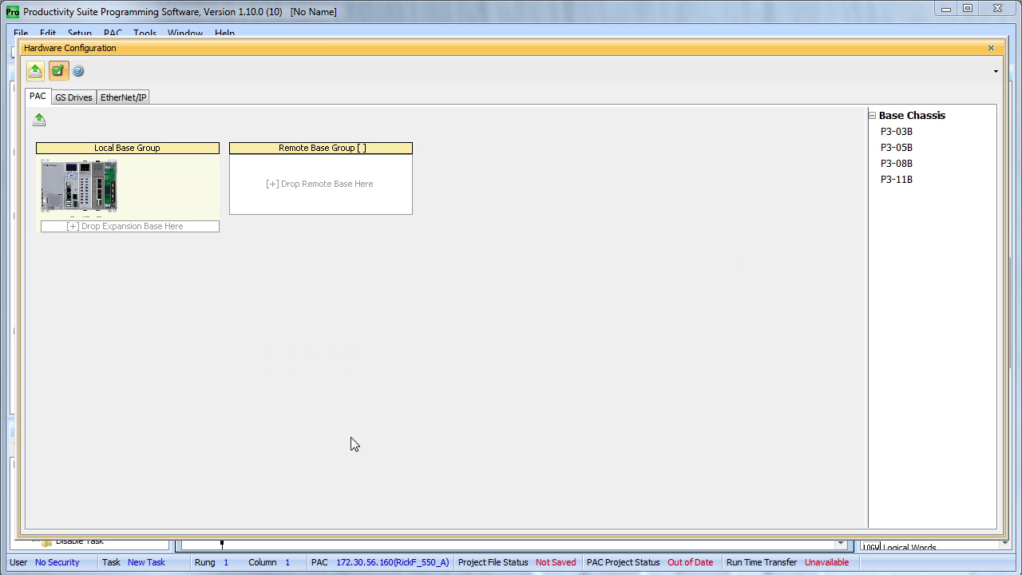
double_click(69, 198)
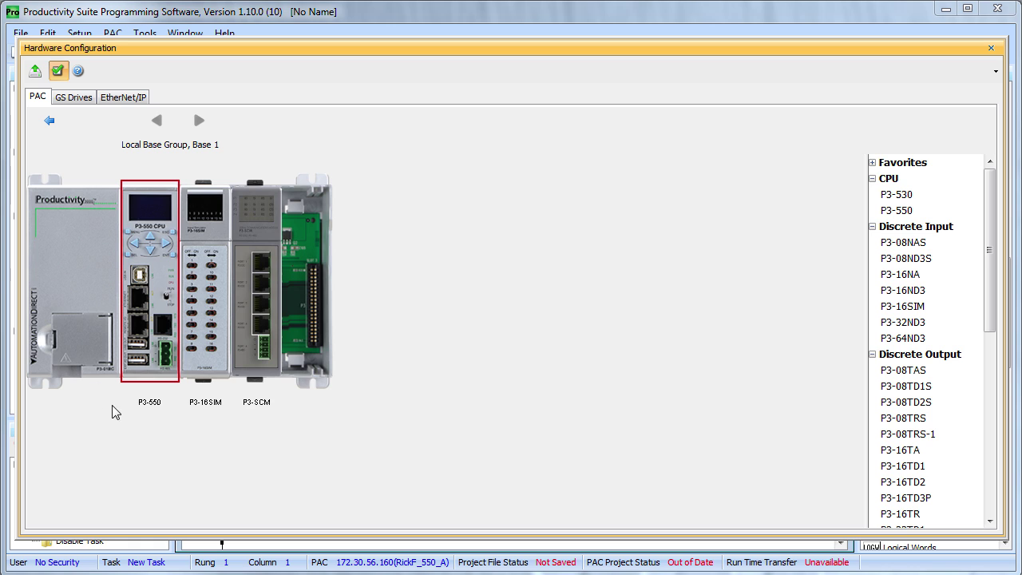
click(197, 344)
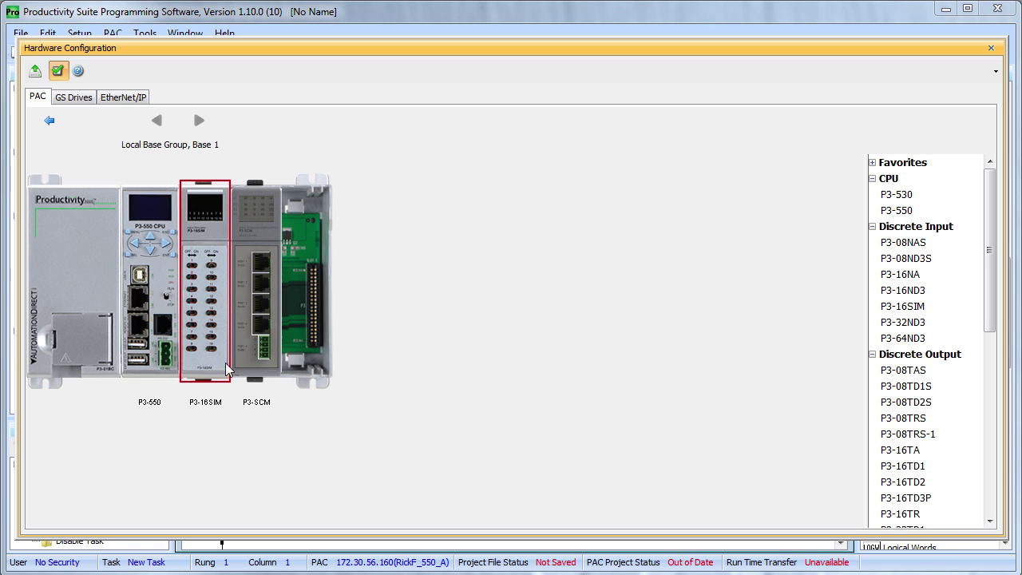
click(260, 378)
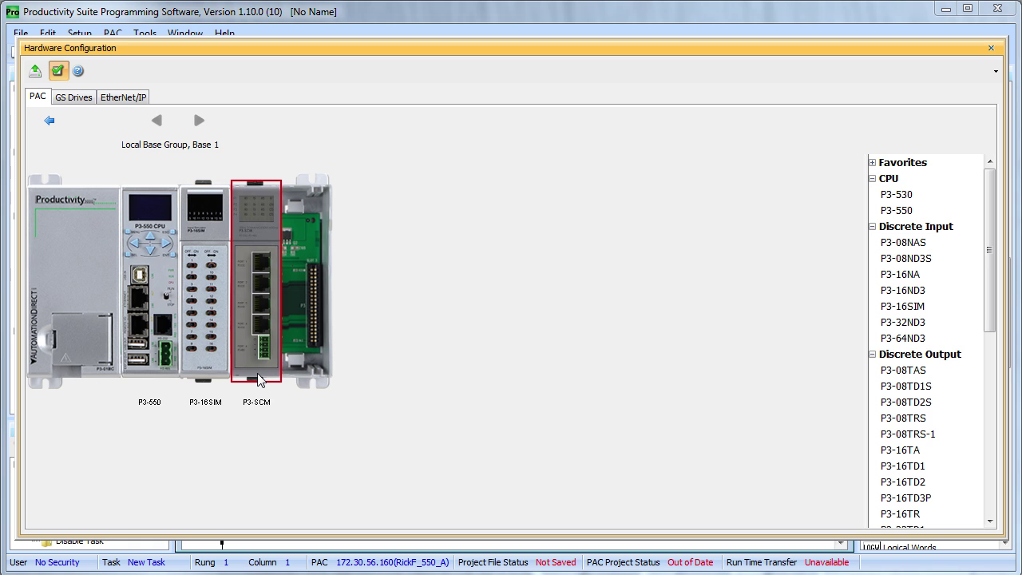
Step: Rename the P3-SCM's Serial Port 2 to ASCIIReader2
double_click(257, 281)
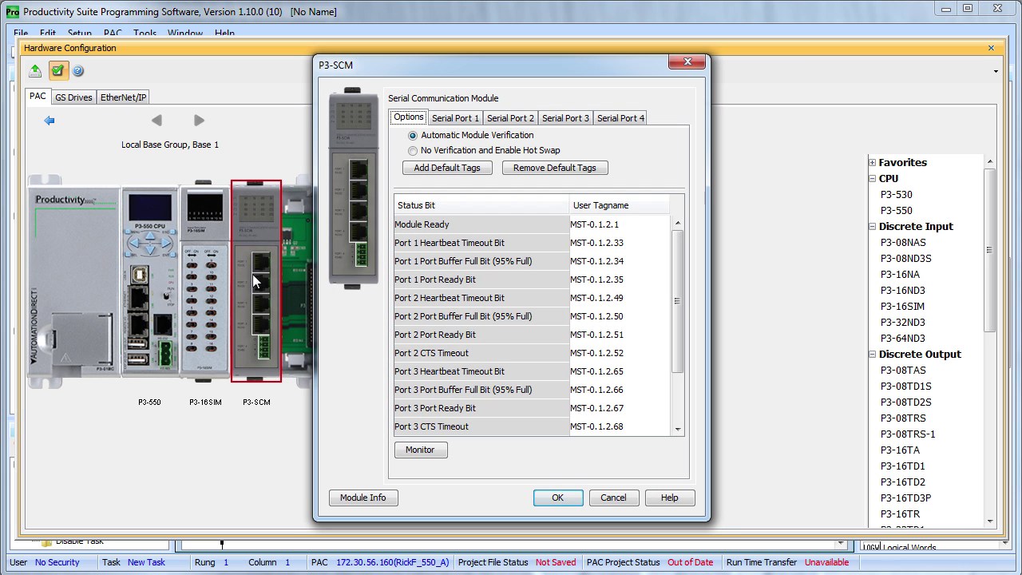
click(507, 119)
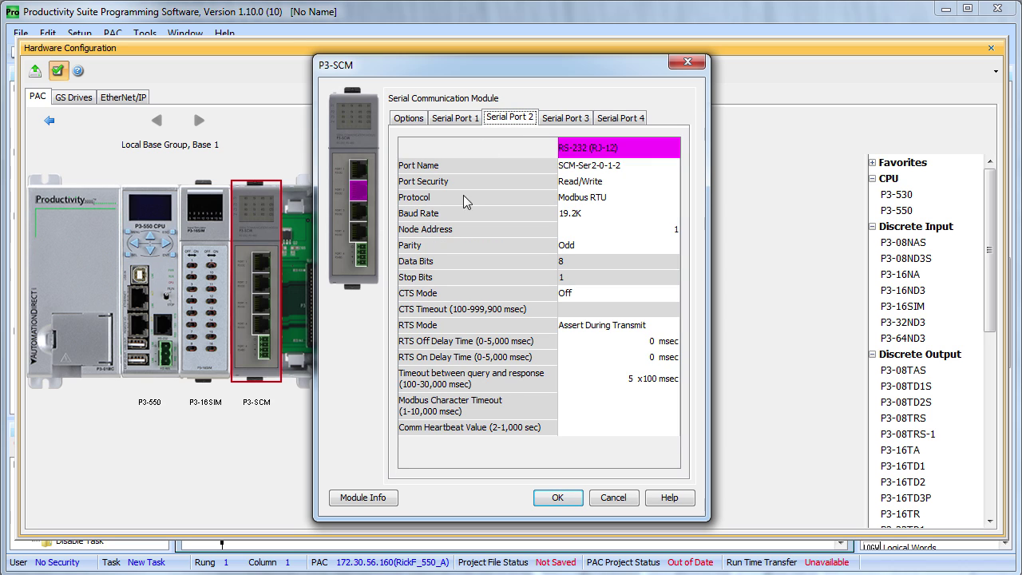
click(584, 171)
drag(639, 171, 559, 170)
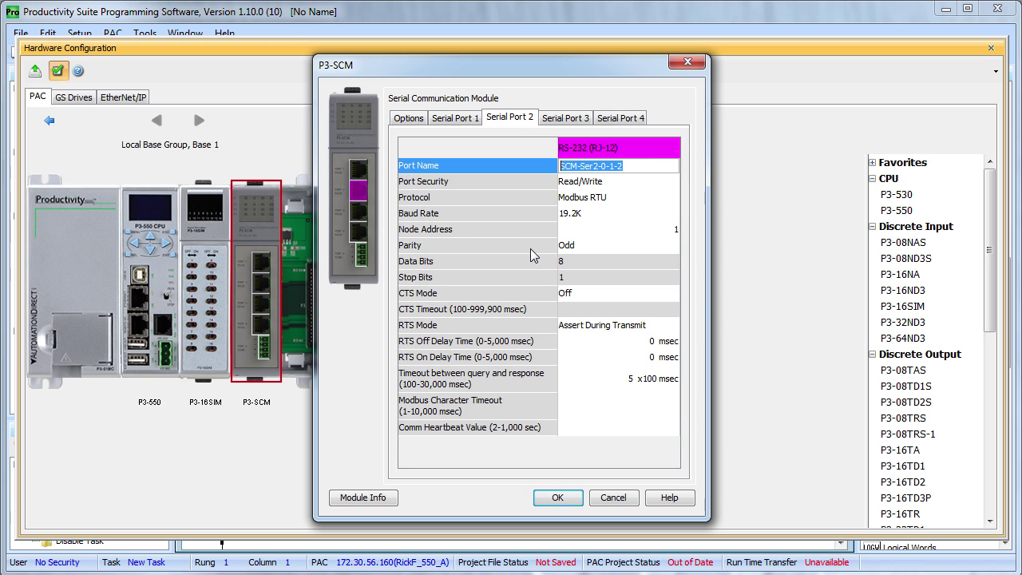
text(ASCIIR)
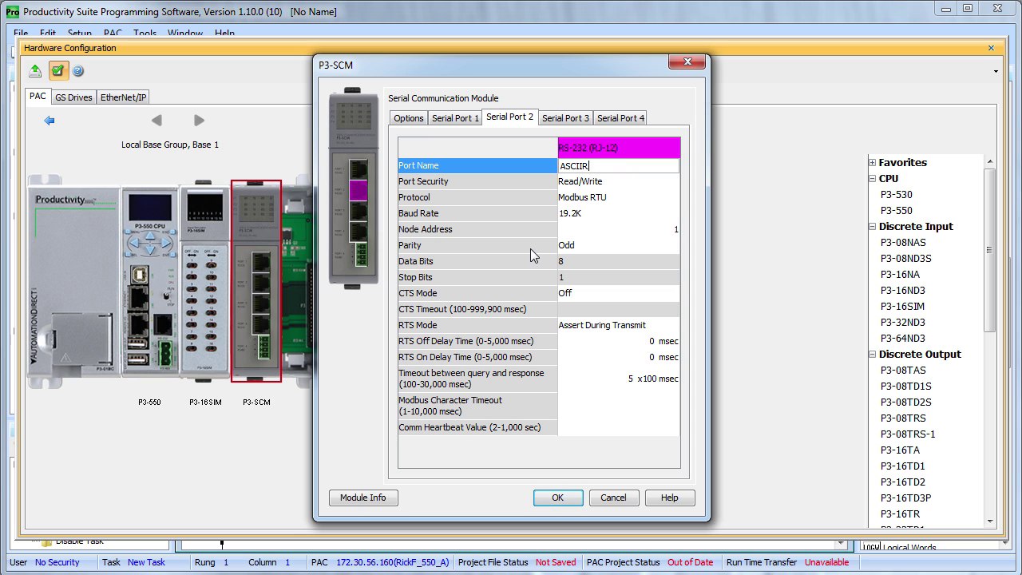
text(eader2)
Step: Set port 2 to ASCII / Custom Protocol, parity None and RTS Mode Off
click(589, 198)
click(591, 225)
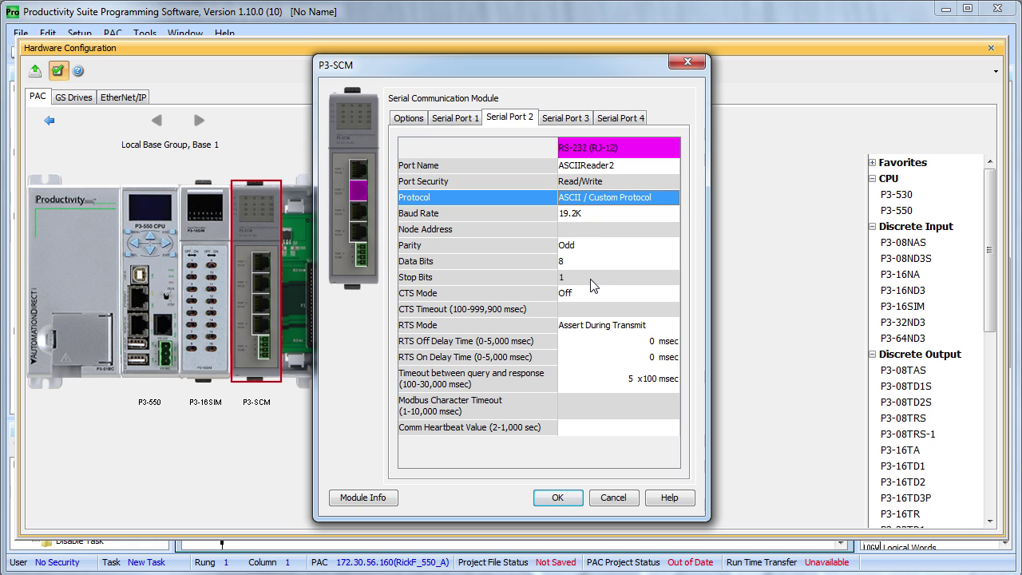
click(584, 247)
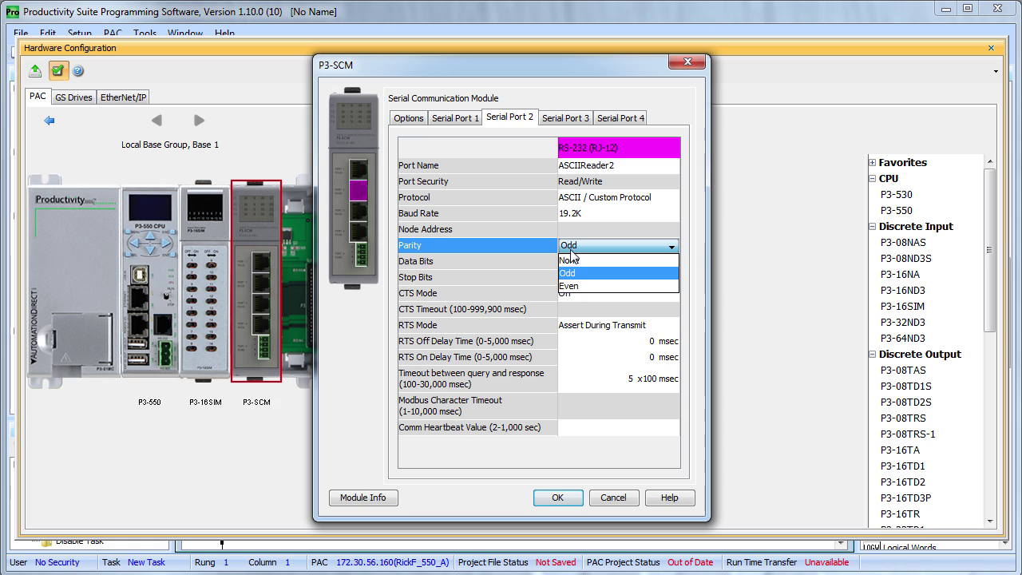
click(582, 261)
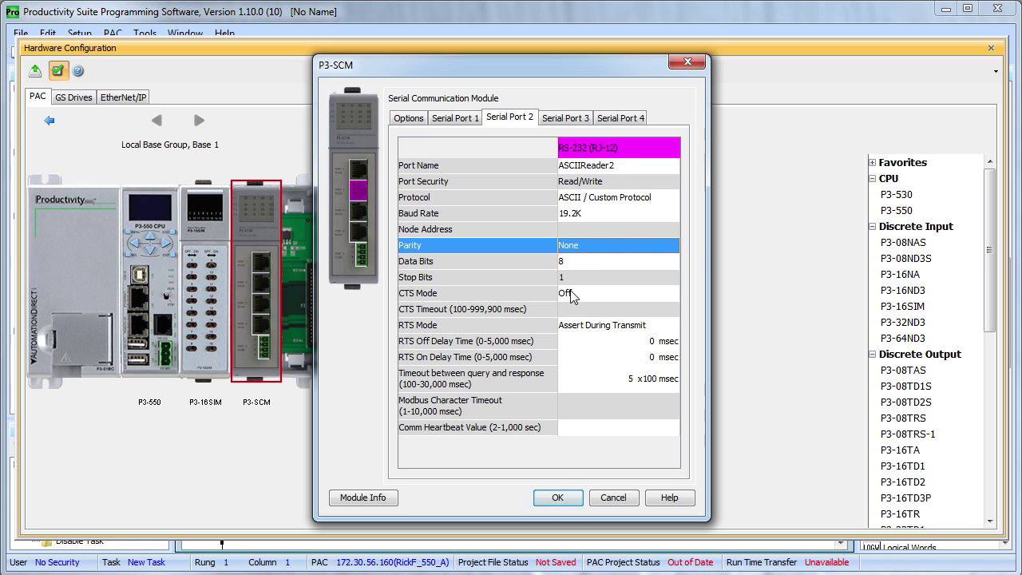
click(586, 327)
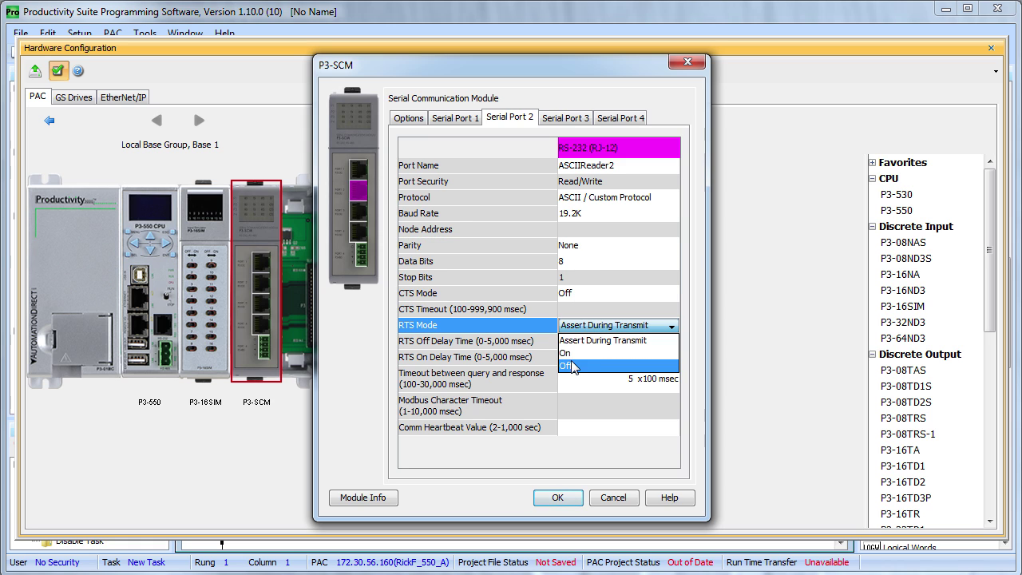
click(579, 362)
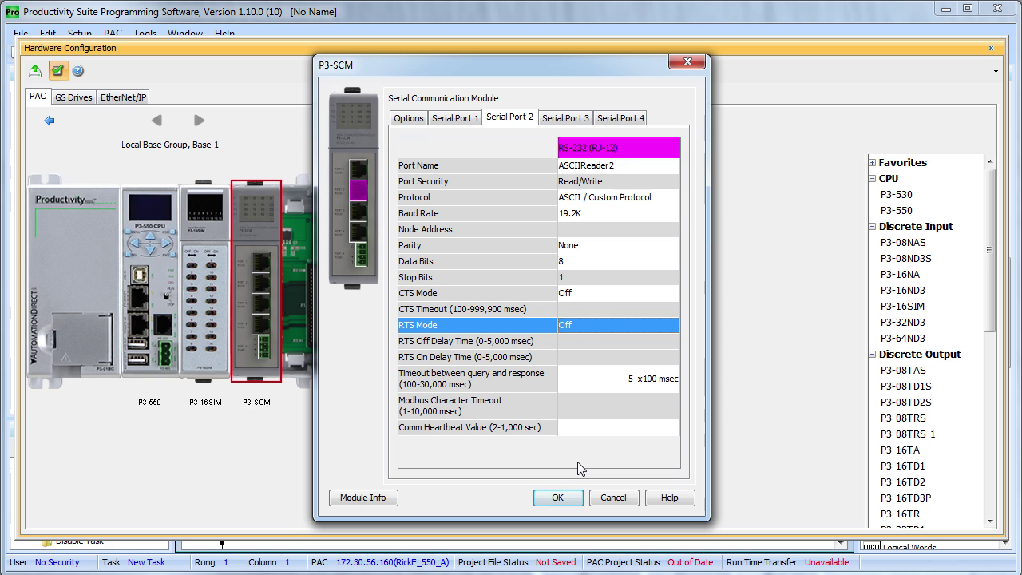
click(409, 120)
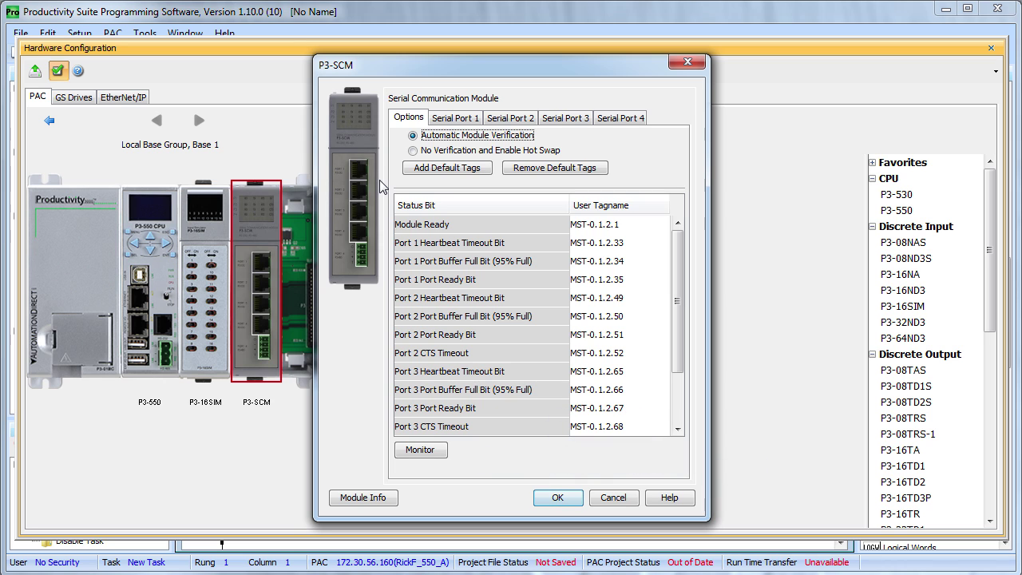
Step: Name the port 2 status tags ASCII2_HeartBeatTimeout, ASCII2_BufferFull and ASCII2_PortReady
click(591, 298)
text(ASCII2_Heart)
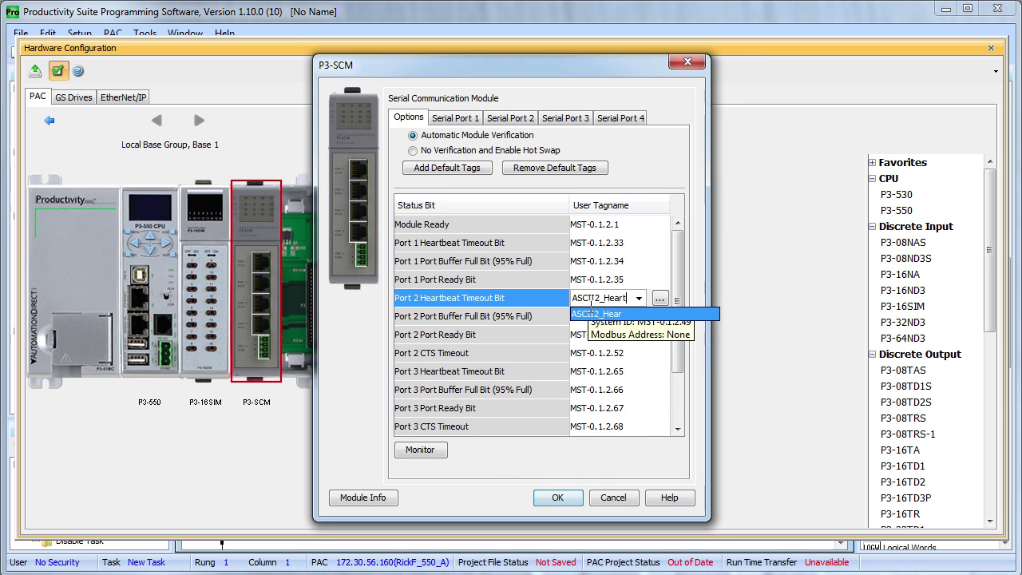
text(BeatTimeout)
key(Return)
text(ASCII2_BufferFull)
key(Return)
text(ASCII)
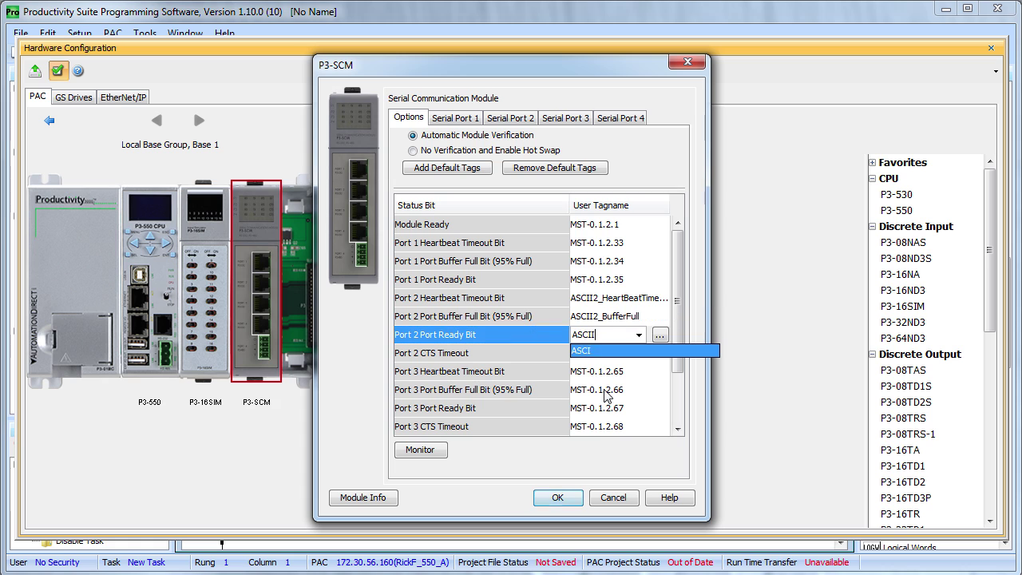
text(2_PortReady)
key(Return)
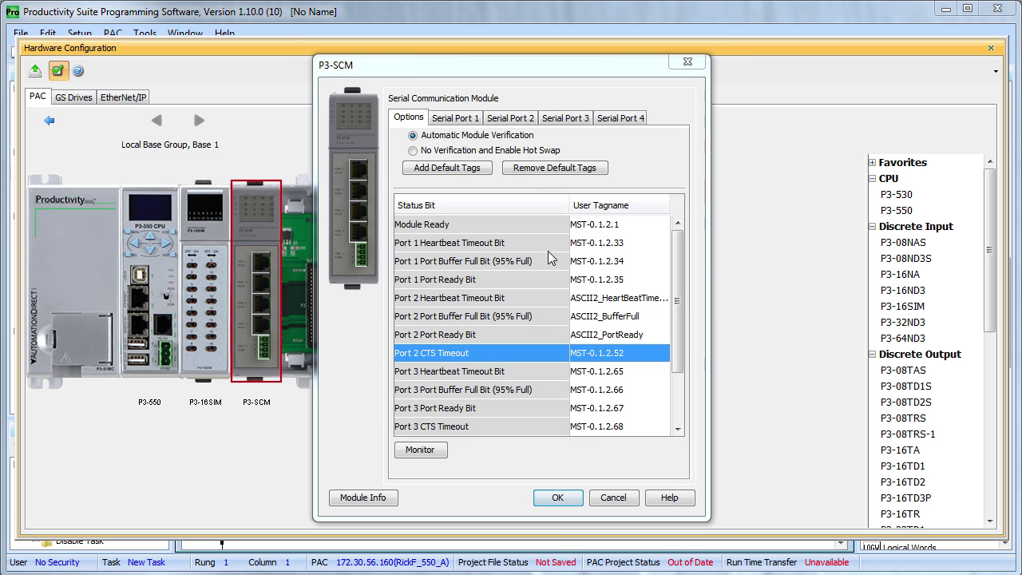
Step: Name the Module Ready tag SCM2_Ready
click(591, 226)
text(SCM)
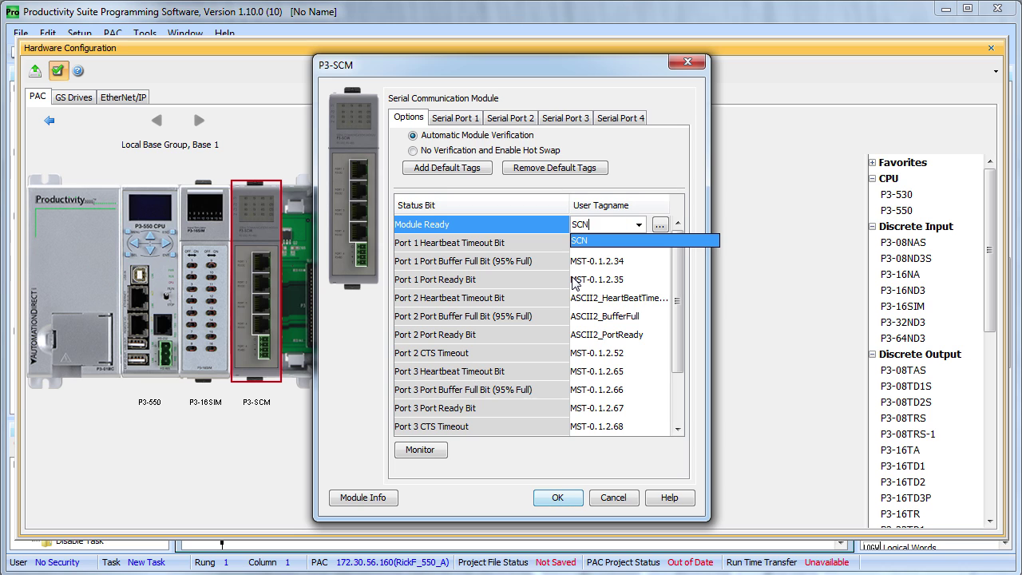
key(BackSpace)
text(M2_Read)
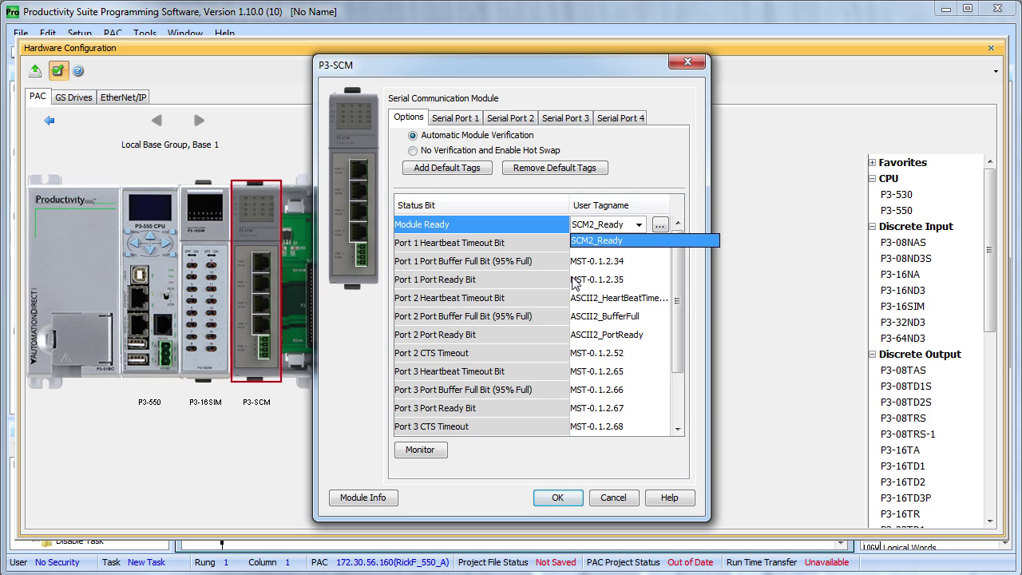
text(y)
click(452, 263)
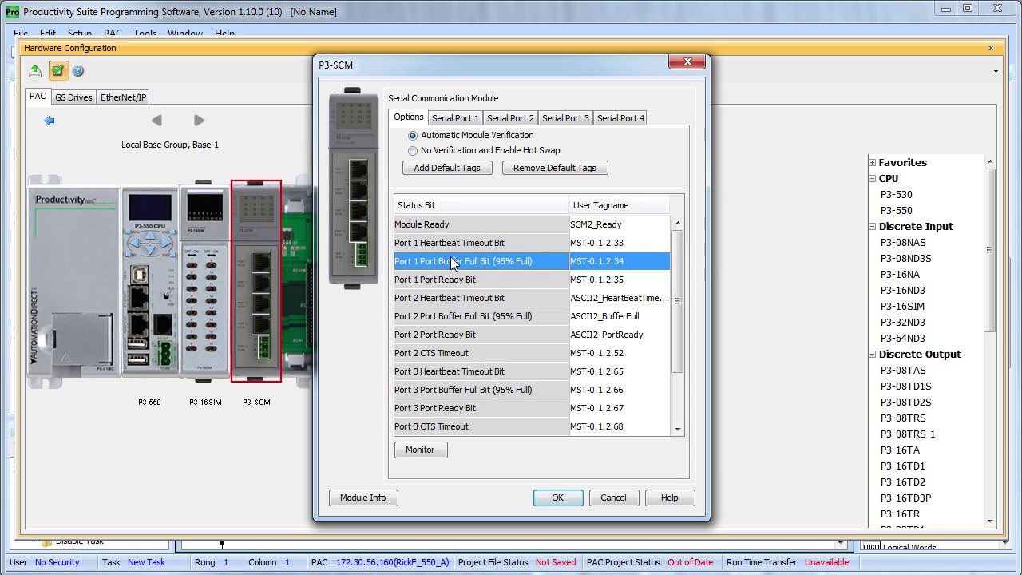
Step: Remove the remaining default tags and choose No Verification with Enable Hot Swap
click(547, 168)
click(452, 357)
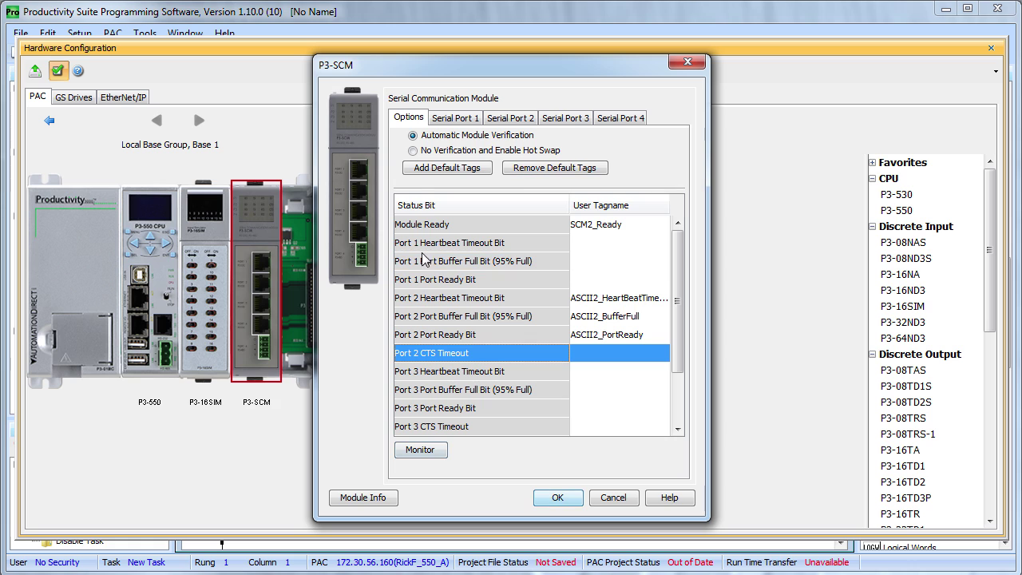
click(413, 148)
click(413, 137)
click(414, 151)
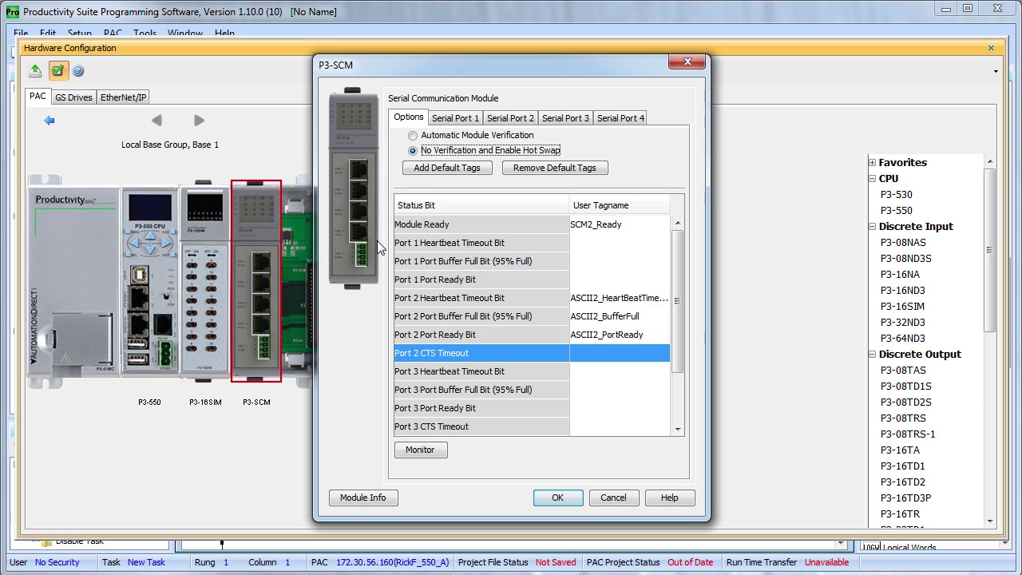
Step: Monitor the module's tags in a new Data View tab named ASCI2Reader, then close Hardware Configuration
click(420, 450)
click(491, 377)
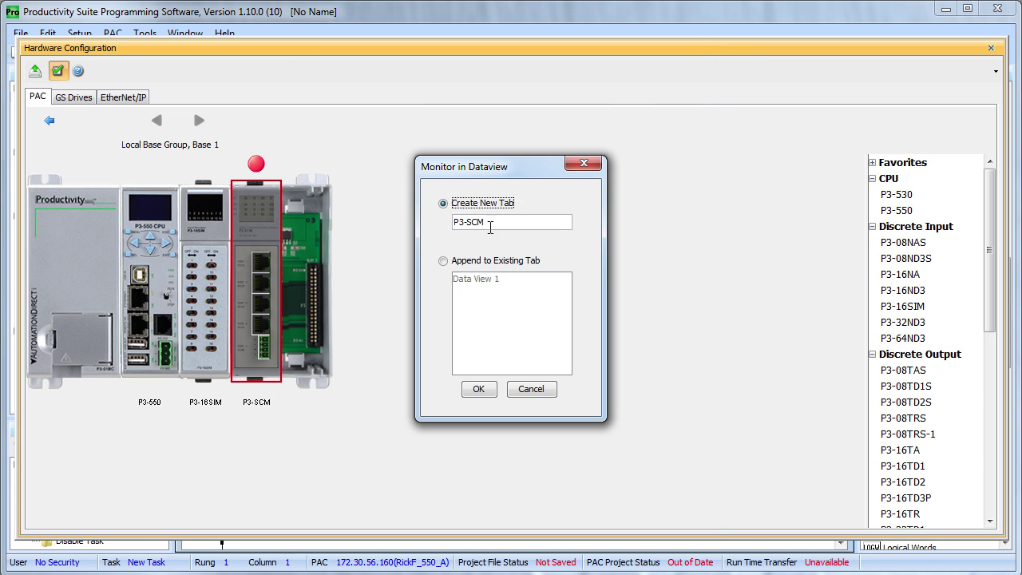
key(Tab)
text(ASCI2Reader)
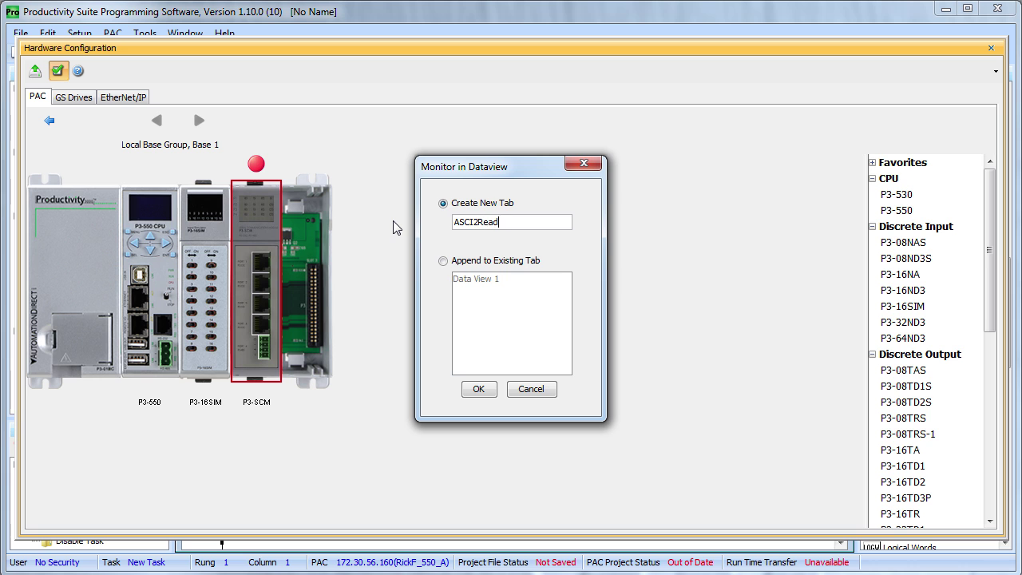
click(482, 391)
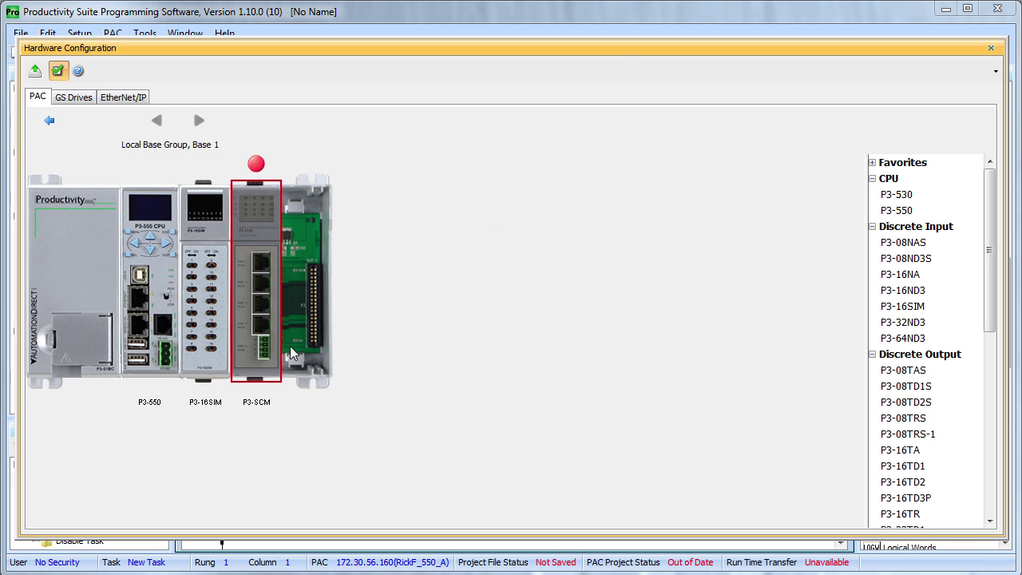
click(991, 48)
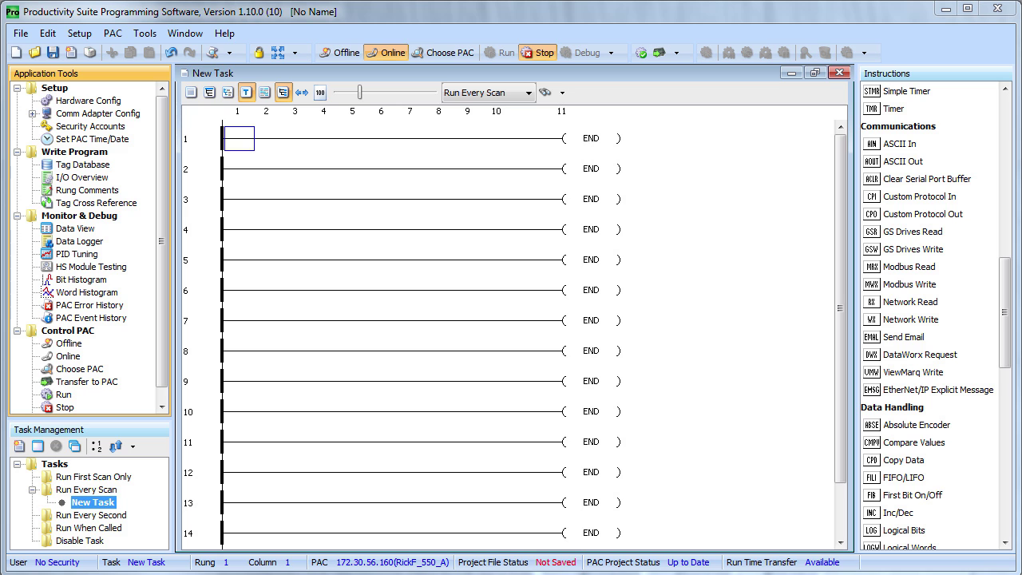
Step: Place an ASCII In on rung 1 reading variable-length input from serial port ASCIIReader2
drag(901, 143, 598, 143)
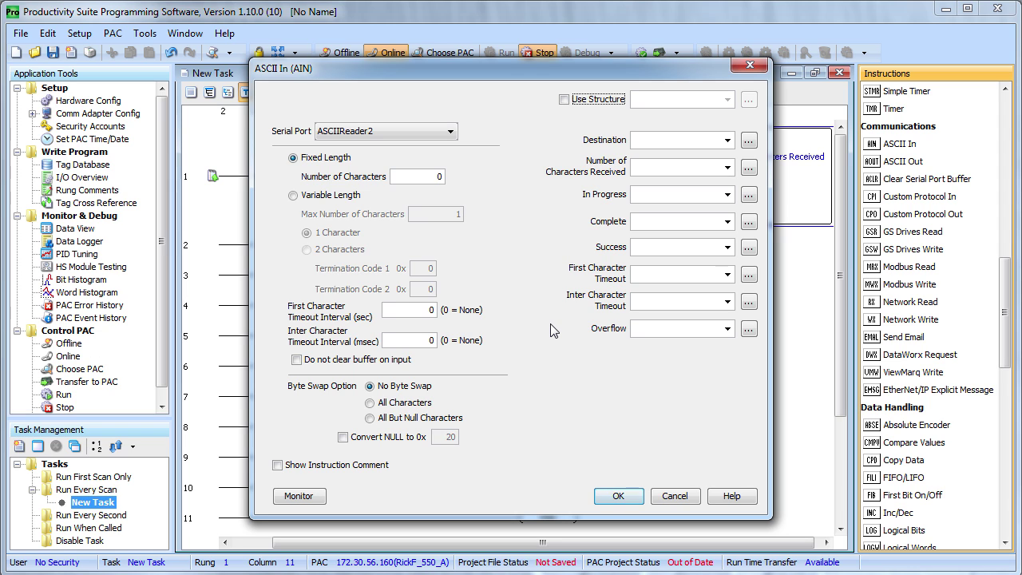
click(452, 133)
click(452, 133)
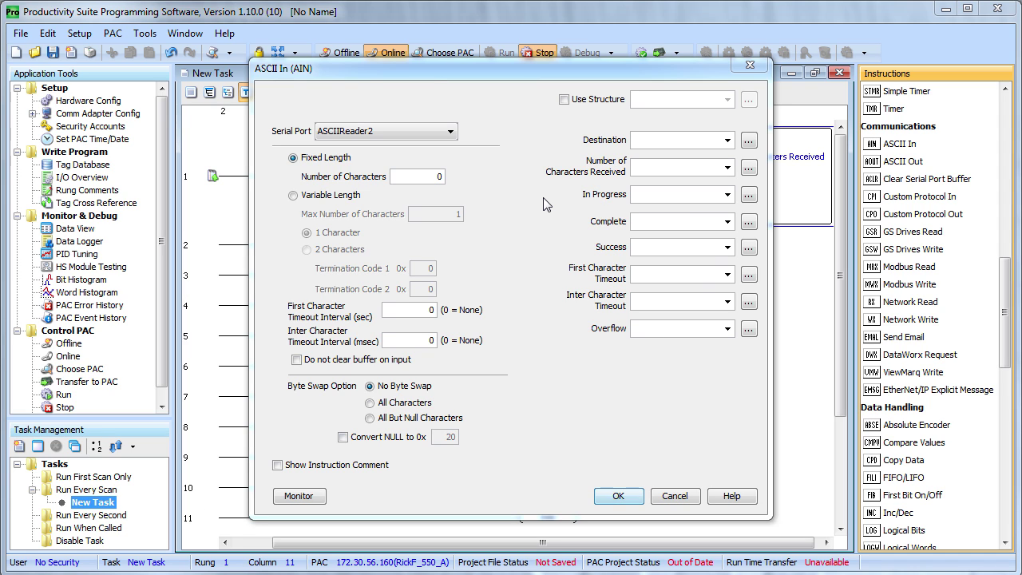
click(292, 198)
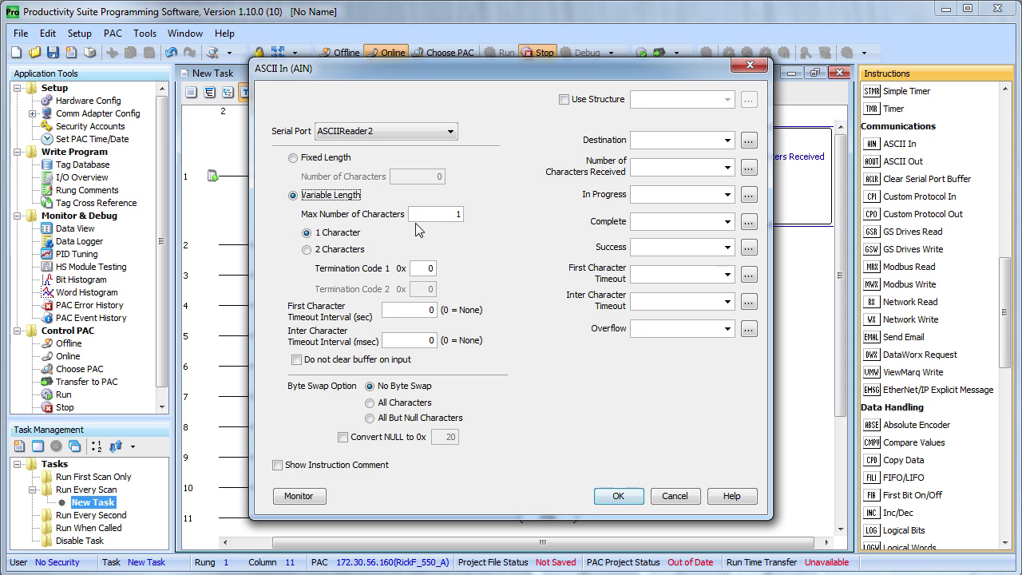
click(294, 159)
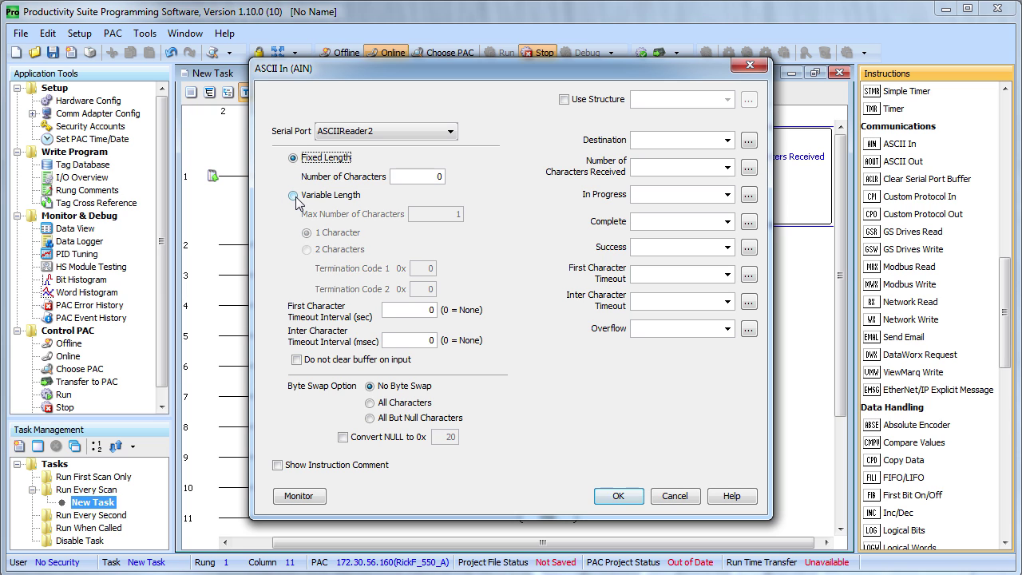
click(294, 197)
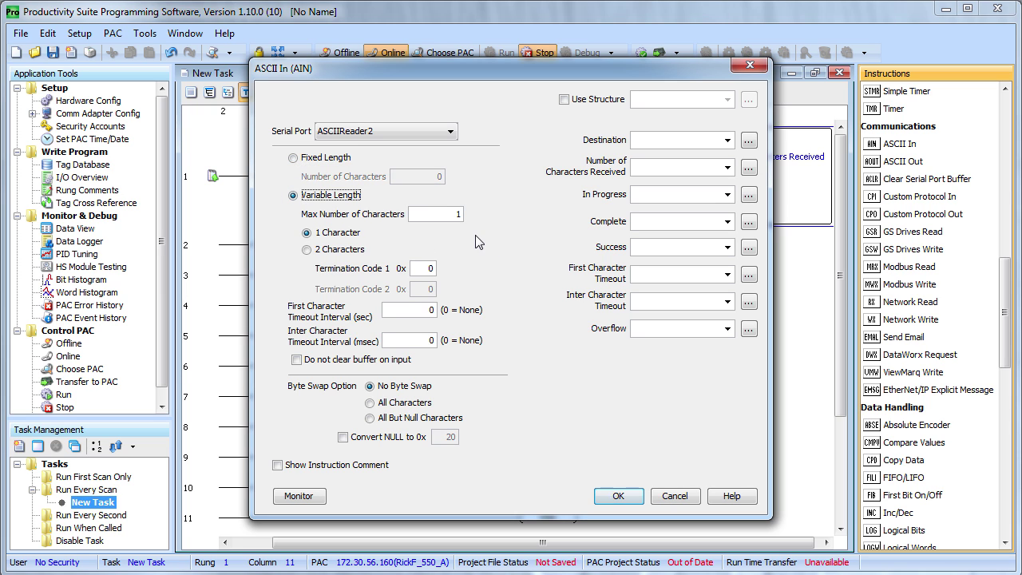
Step: Set maximum characters to 80, termination code 0D, and use tag structure ASCII2
double_click(445, 215)
text(8)
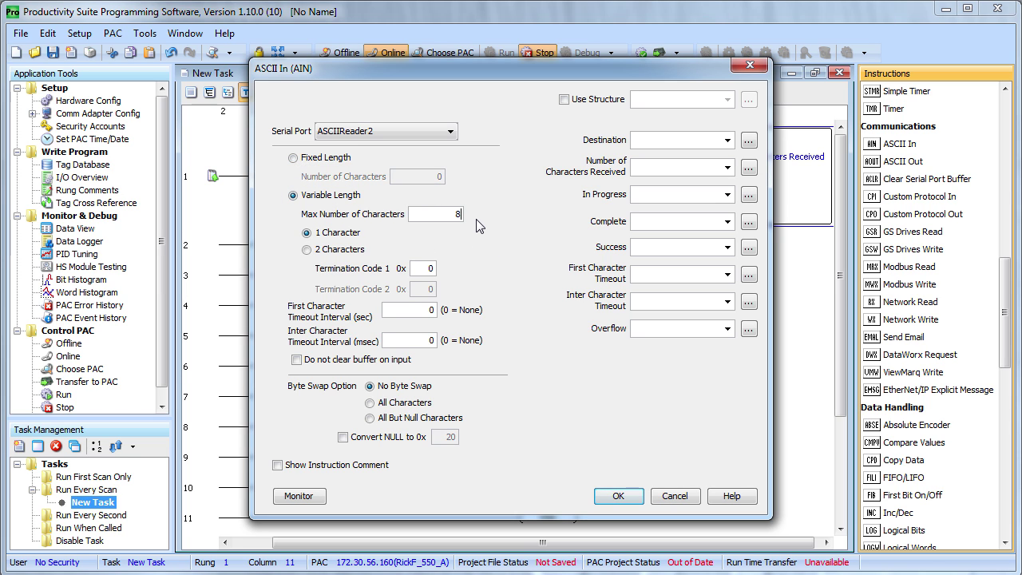
text(0)
double_click(439, 270)
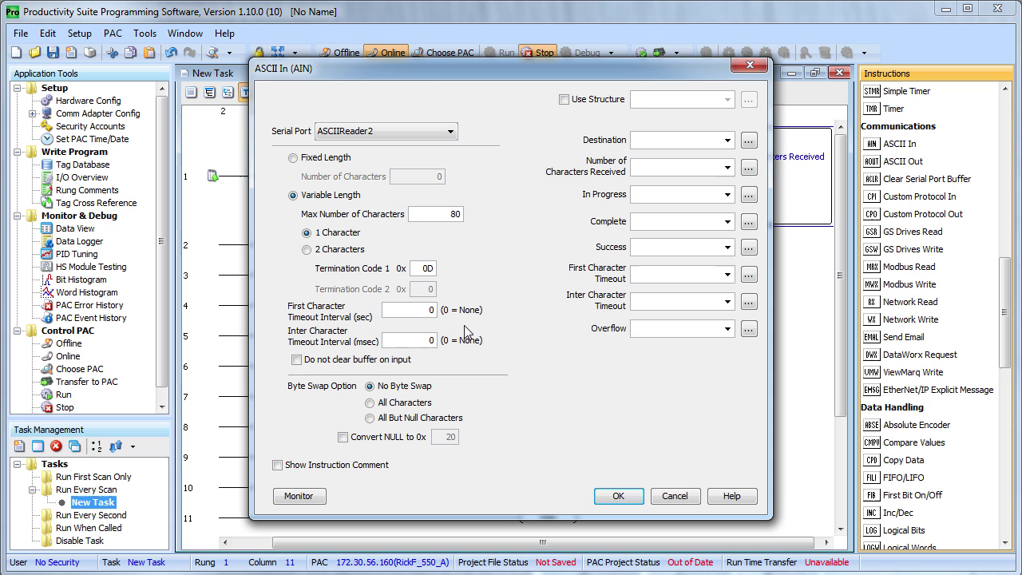
click(564, 99)
click(642, 101)
text(ASCII2)
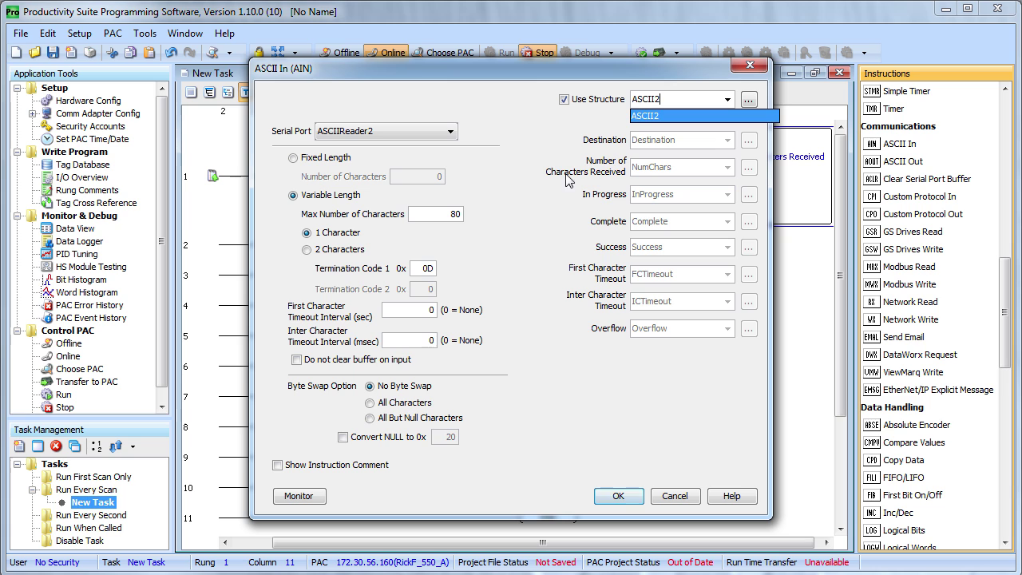
Step: Confirm the ASCII In and change the Destination string length from 15 to 80
click(618, 496)
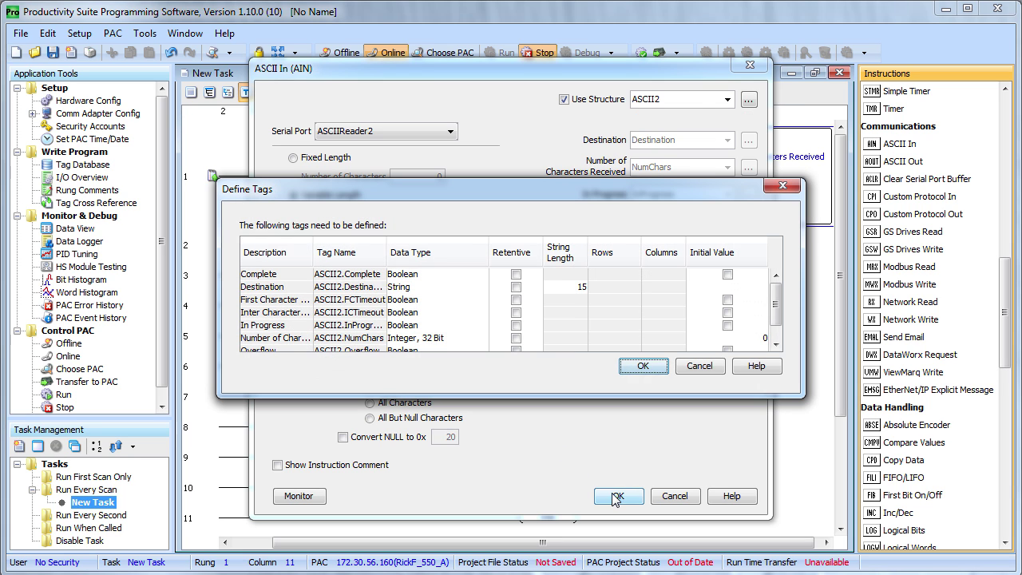
click(575, 289)
click(576, 290)
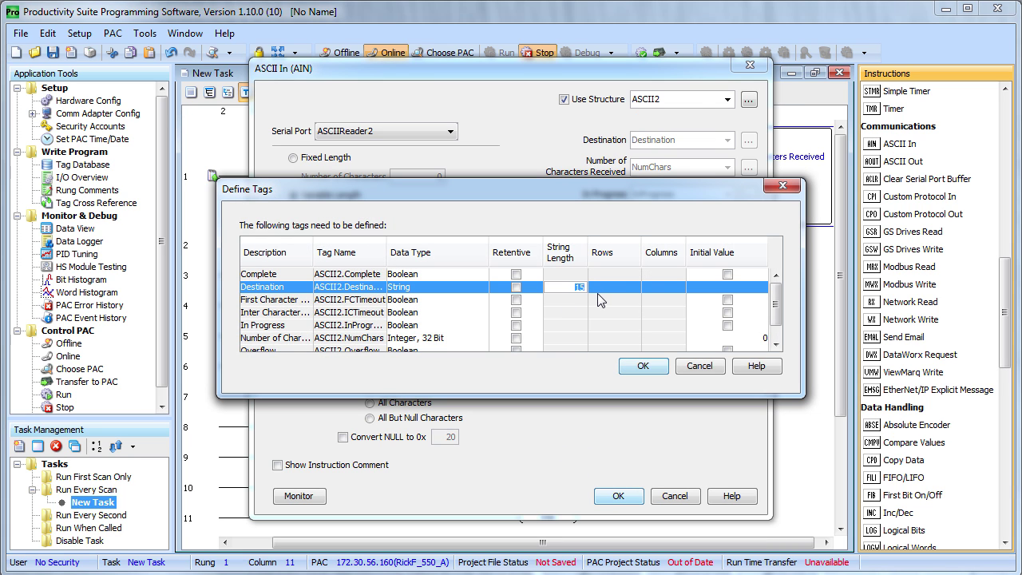
text(80)
click(644, 367)
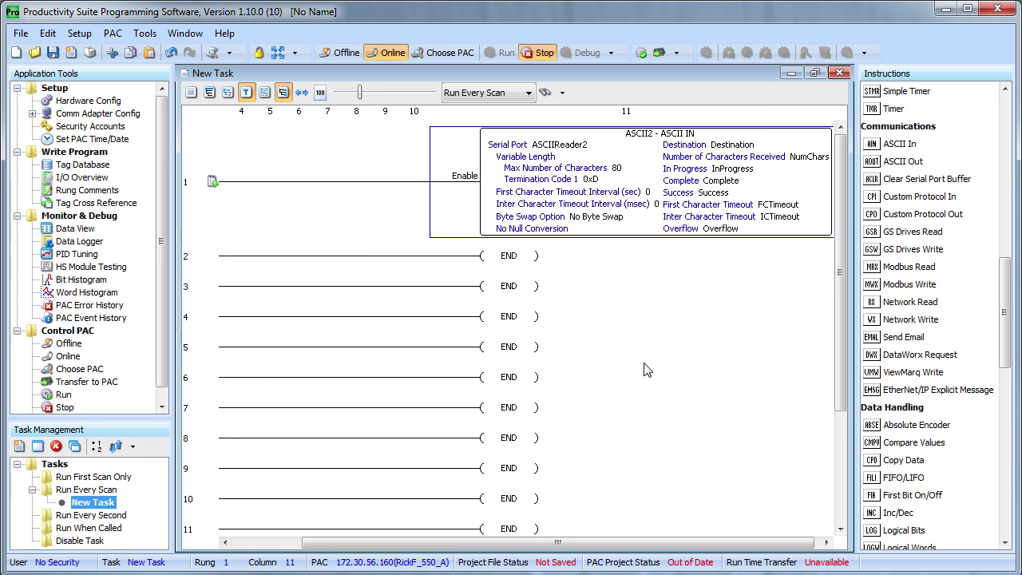
Step: Append the ASCII In instruction's tags to the existing ASCI2Reader data view tab
double_click(639, 222)
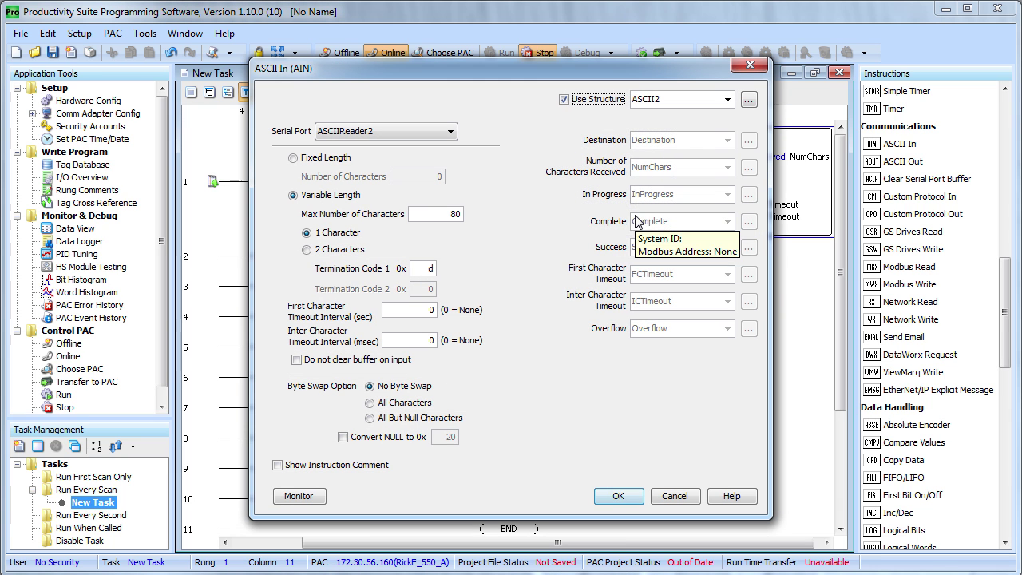
click(299, 497)
click(444, 261)
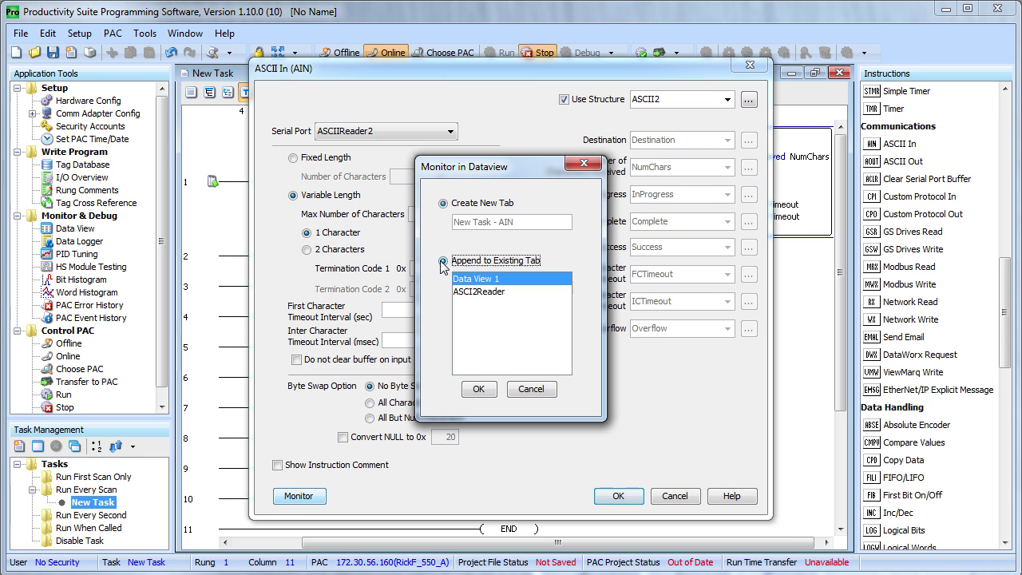
click(474, 293)
click(478, 389)
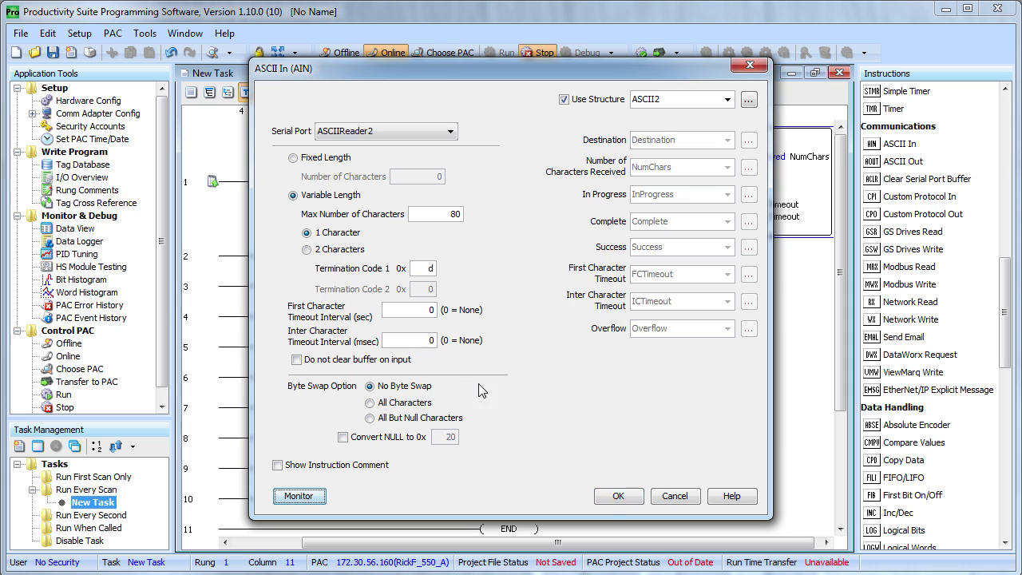
click(618, 497)
Step: Gate rung 1 with a new c0 contact and transfer the project to the PAC
click(236, 223)
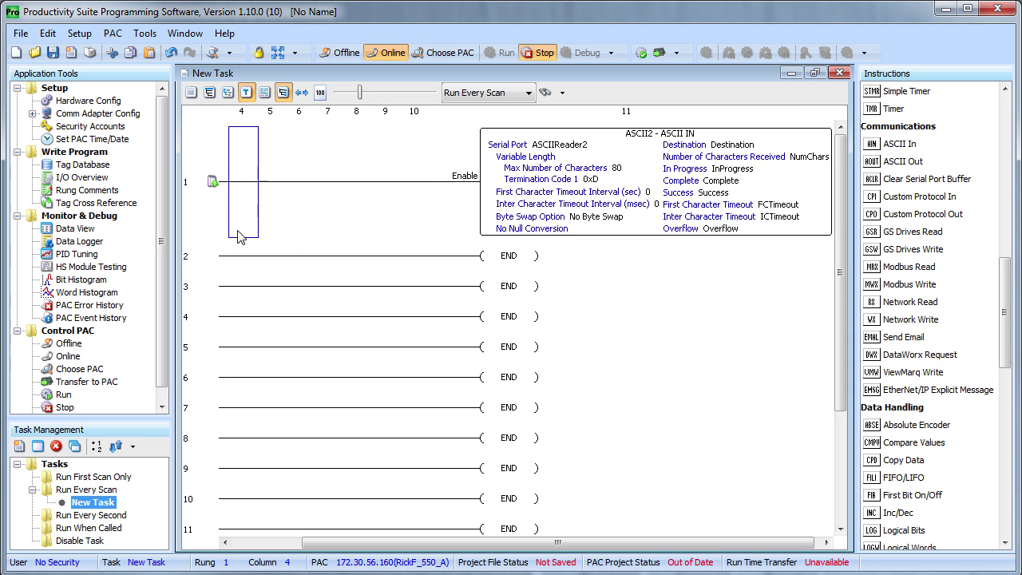
text(c0)
key(Return)
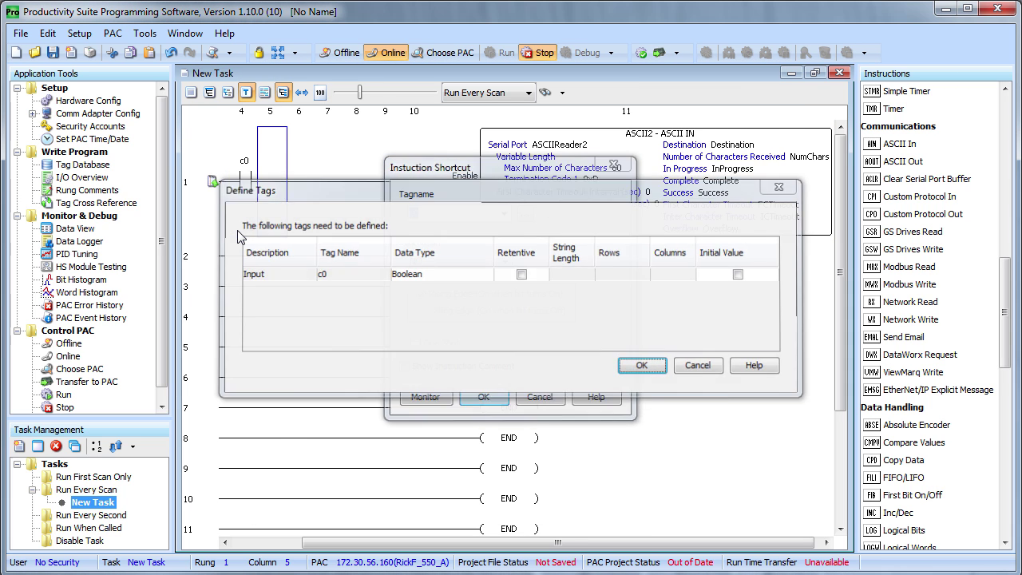
key(Return)
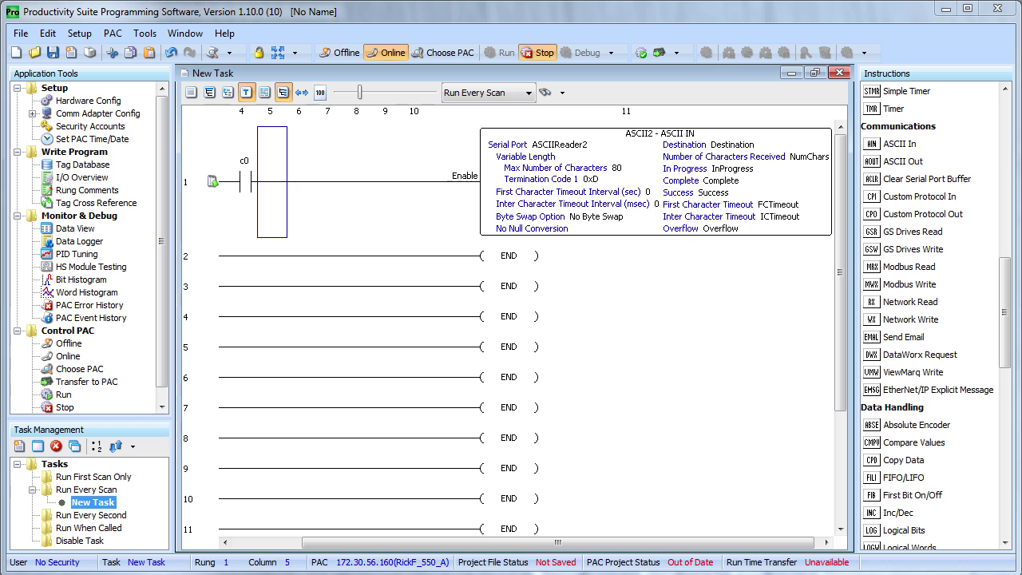
click(659, 53)
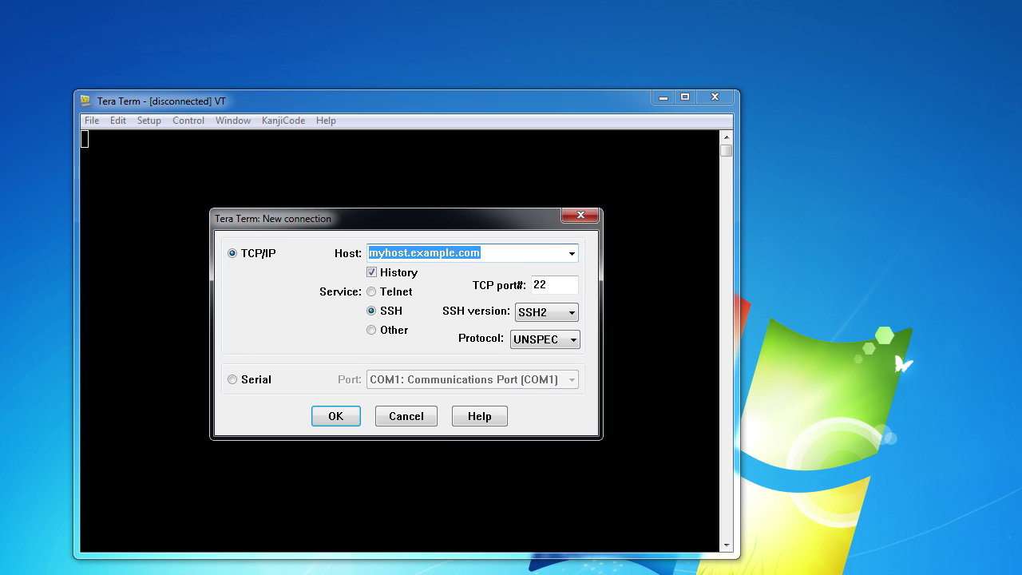
Step: Connect Tera Term over serial port COM4, the Koyo USB-serial port
click(234, 381)
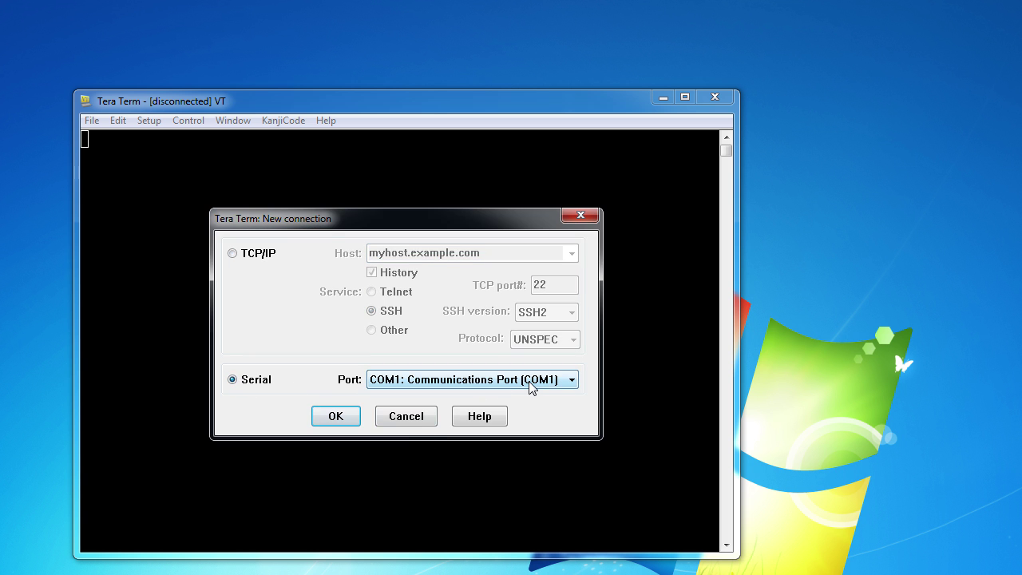
click(572, 381)
click(522, 423)
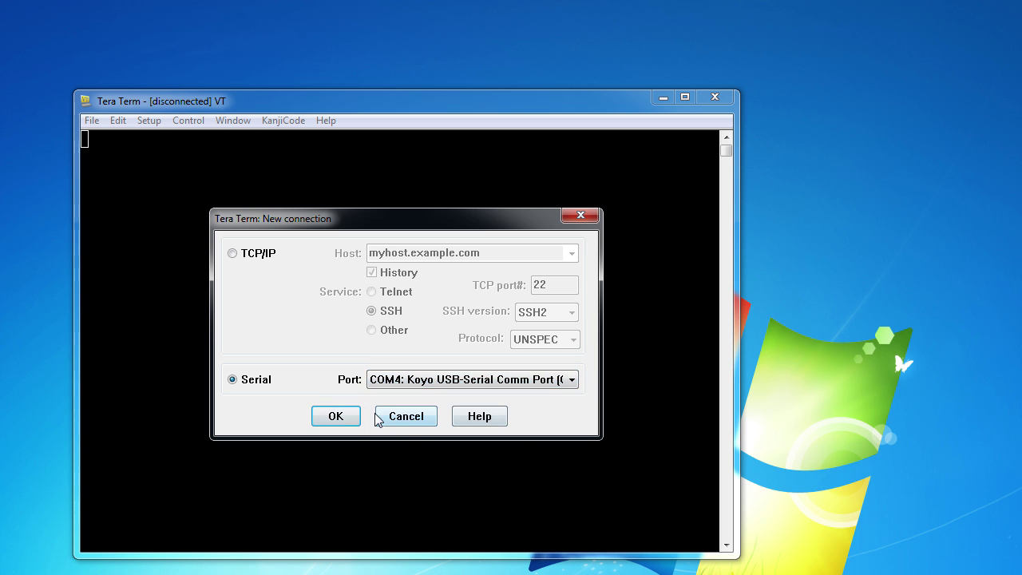
click(336, 416)
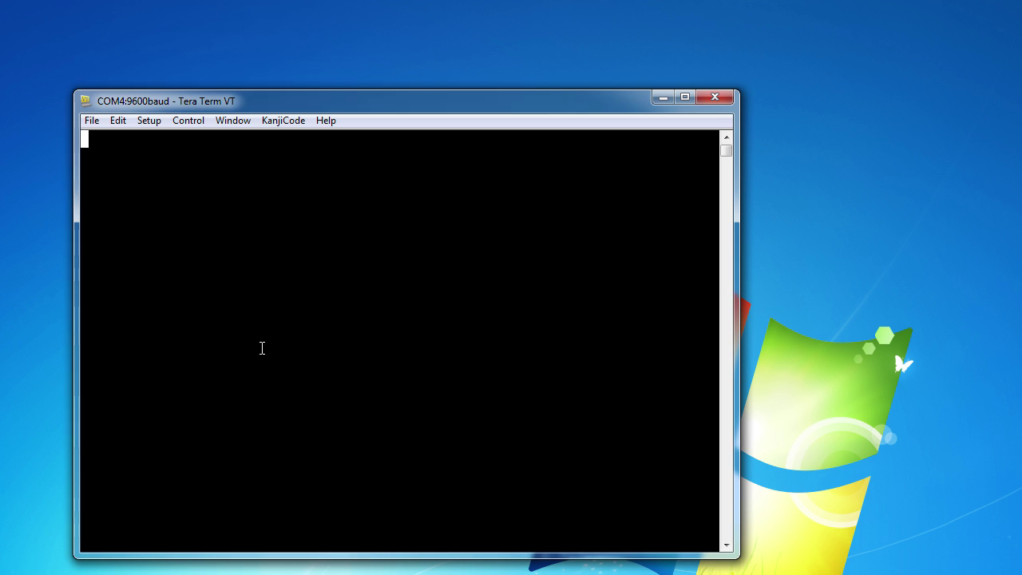
Step: Set the Tera Term serial baud rate to 19200
click(149, 121)
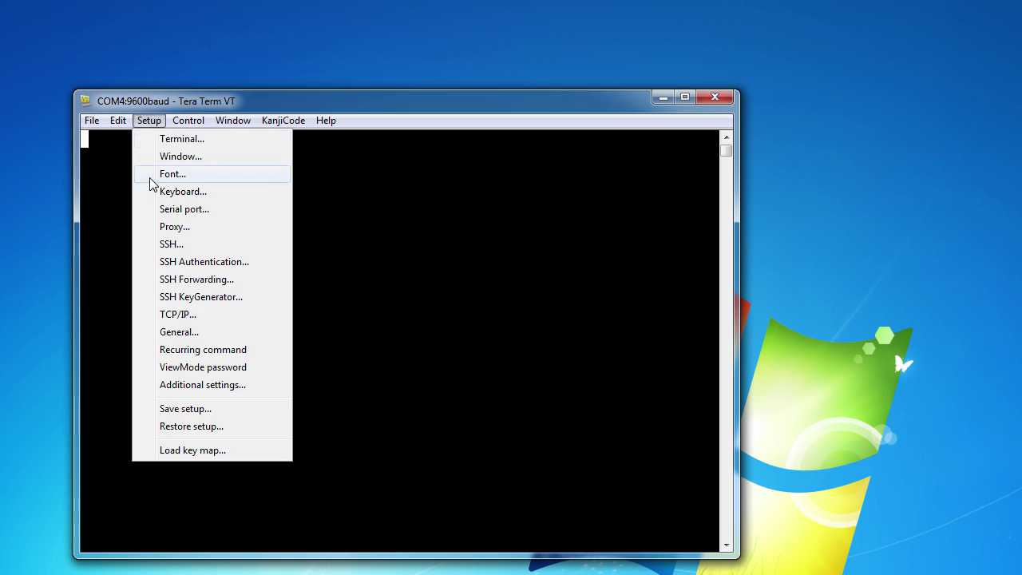
click(165, 211)
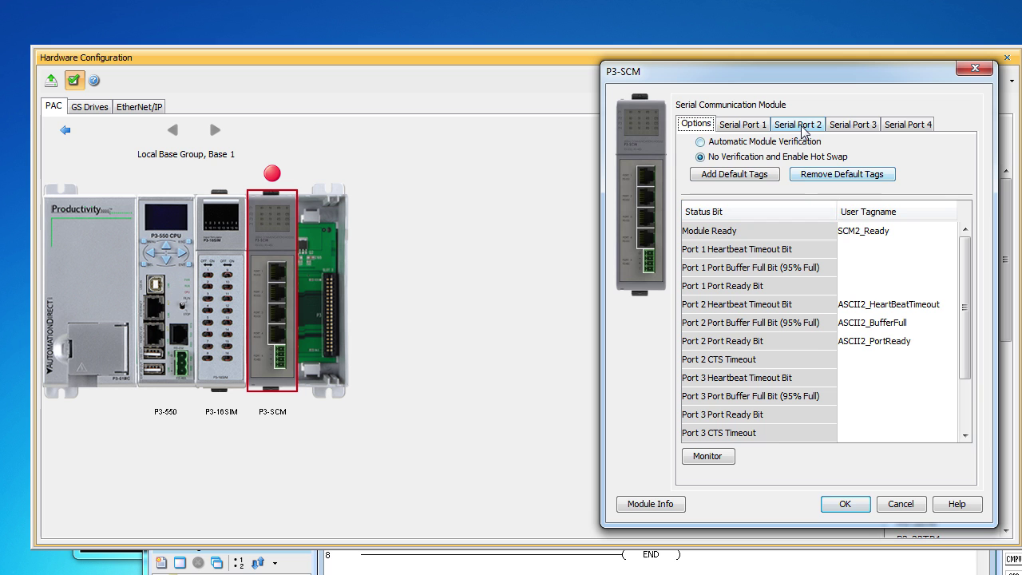
click(802, 125)
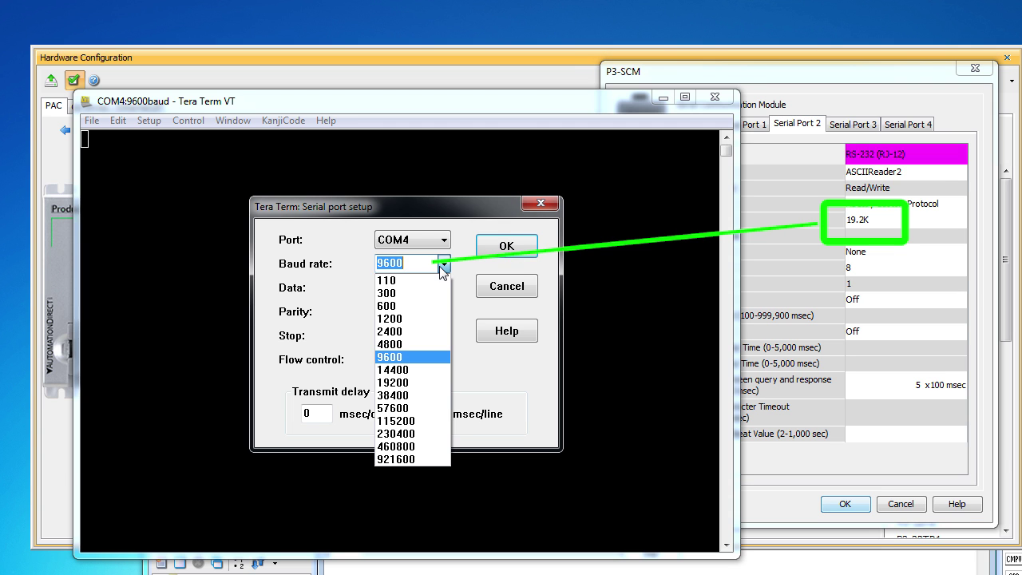
click(432, 377)
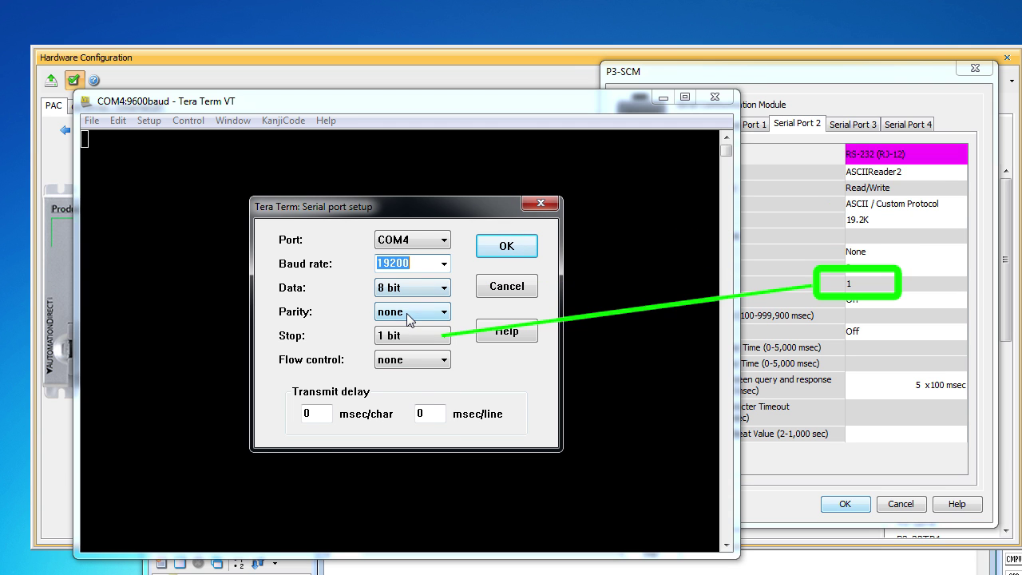
click(504, 254)
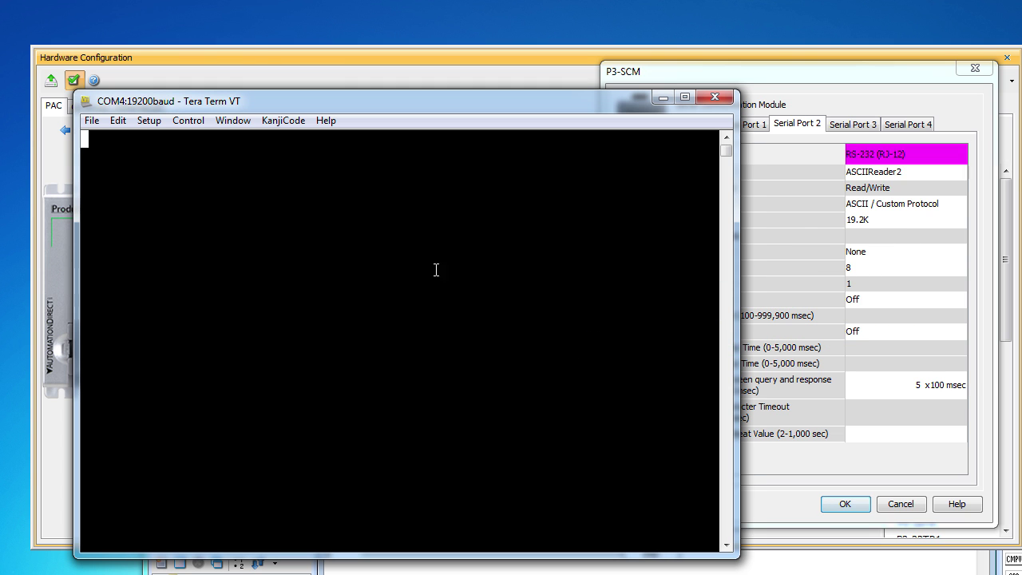
Step: Turn on local echo in Tera Term's terminal settings
click(156, 126)
click(164, 138)
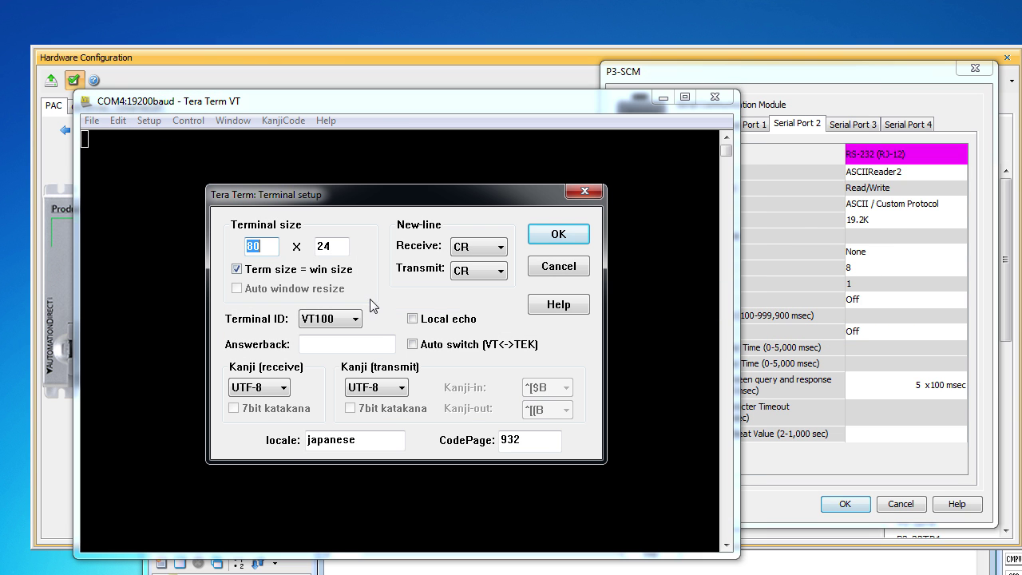
click(412, 319)
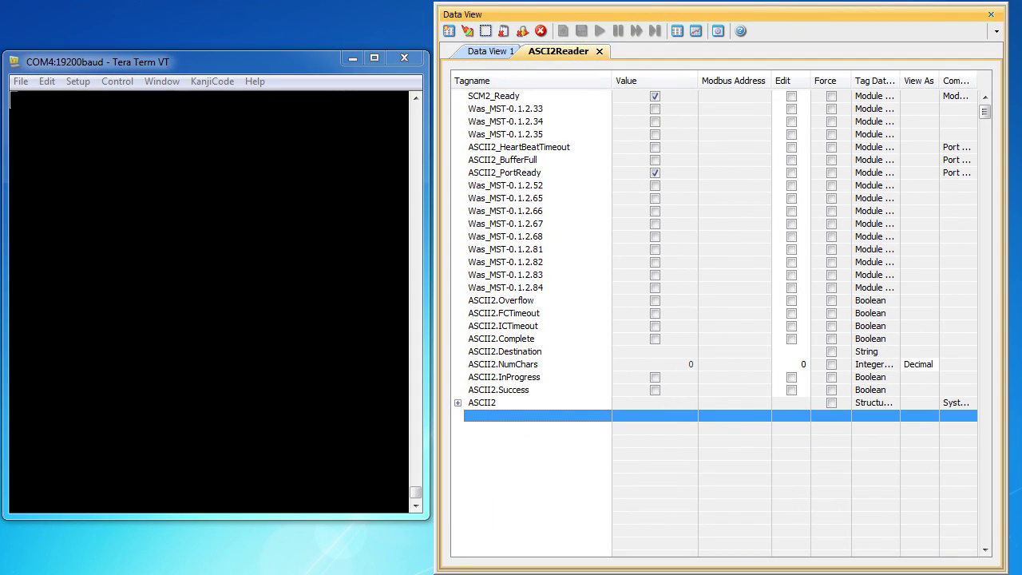
Step: Add tag c0 to the data view and send an edit switching it on
text(c0)
key(Return)
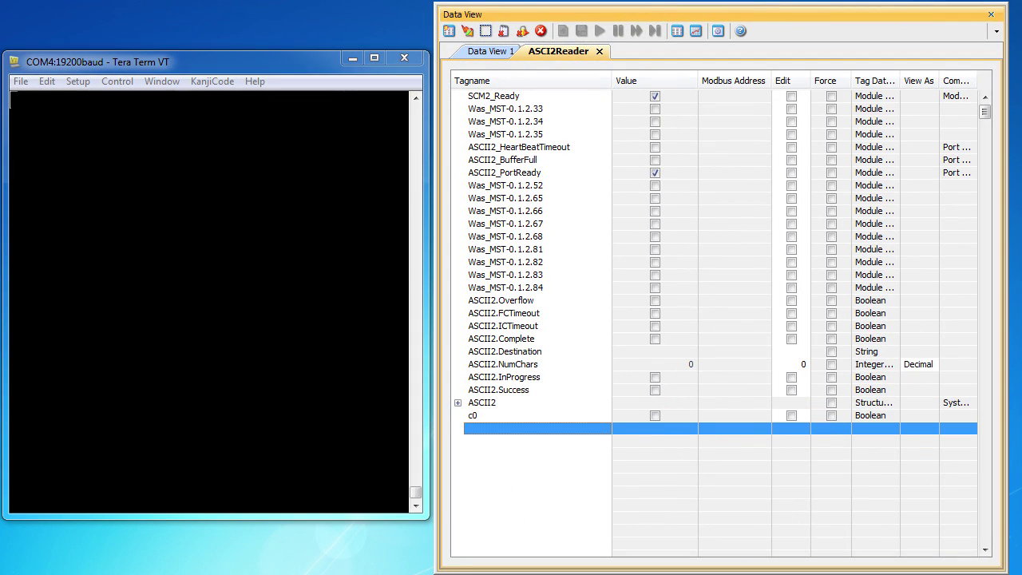
click(792, 415)
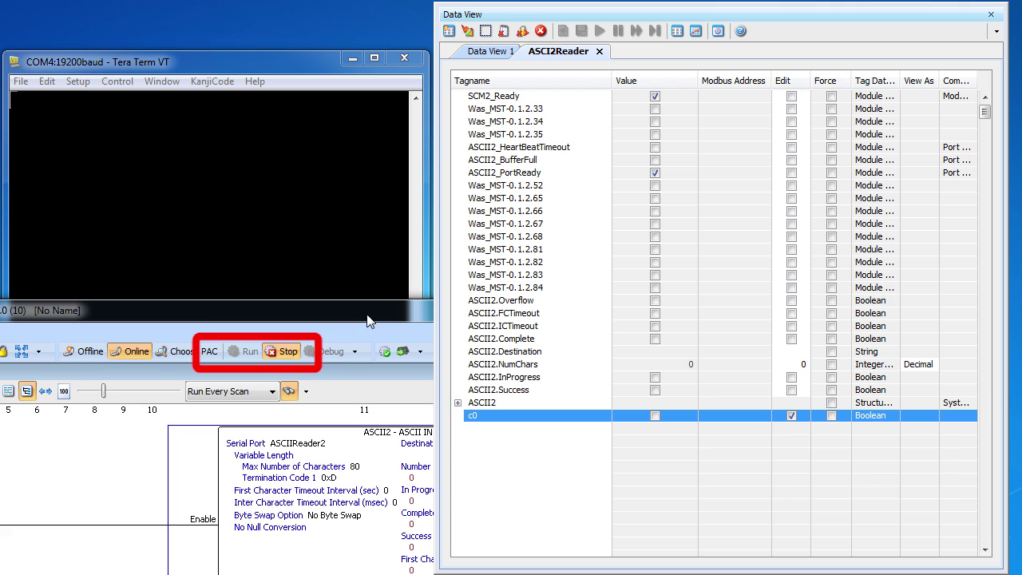
click(792, 415)
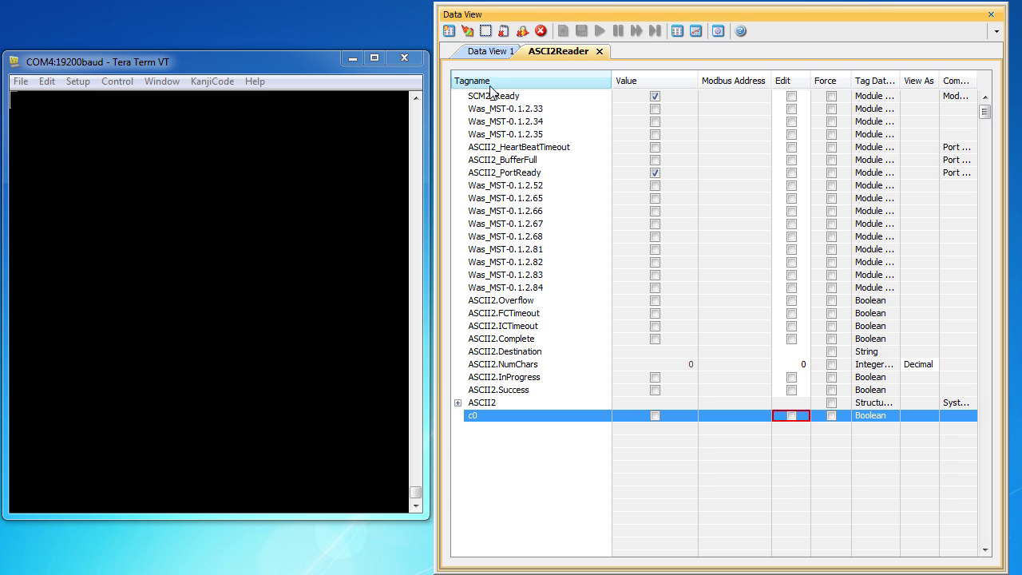
click(792, 415)
click(468, 31)
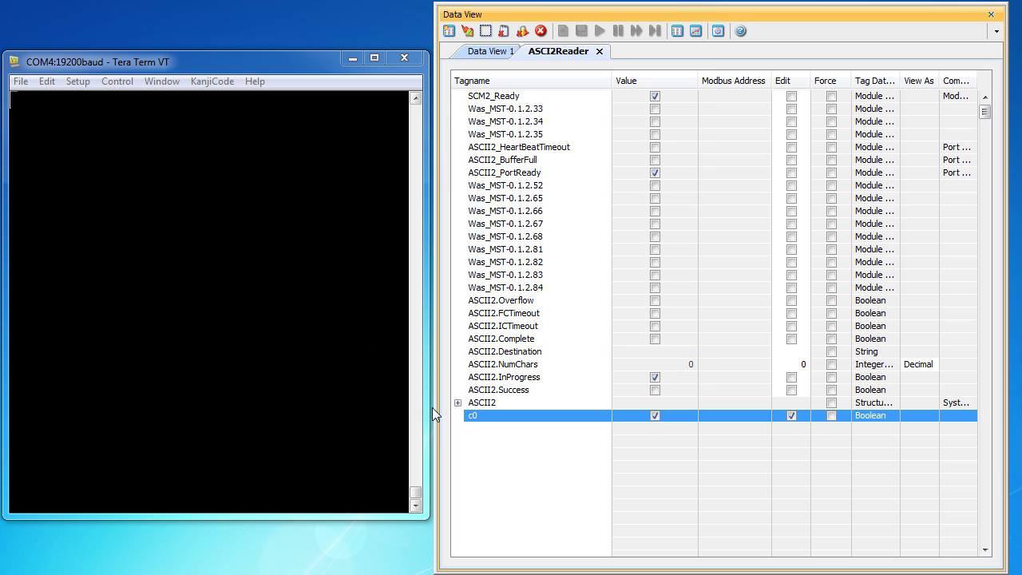
Step: Delete the separate ASCII2 member rows, keeping ASCII2 as one expandable structure
click(458, 403)
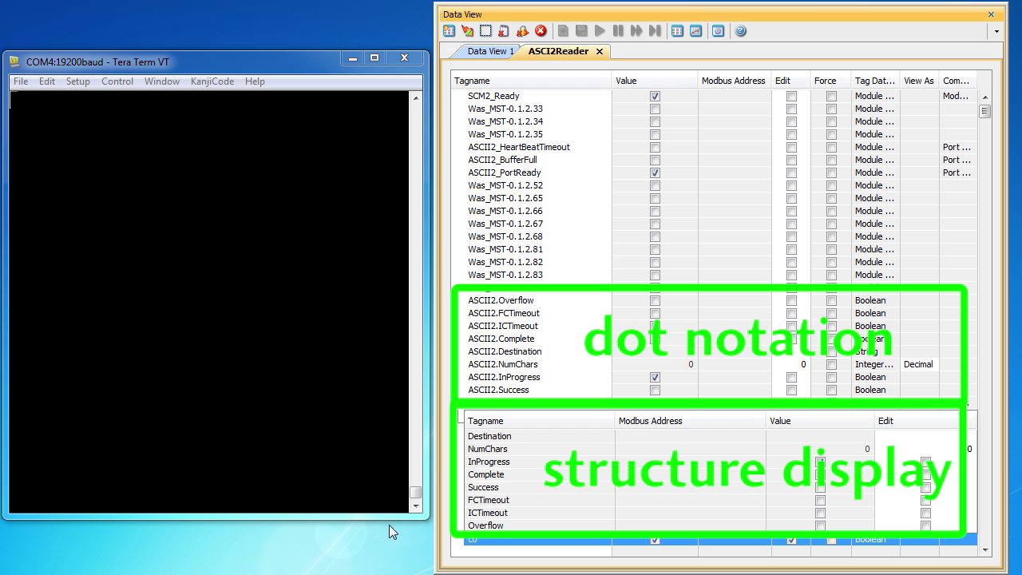
click(493, 391)
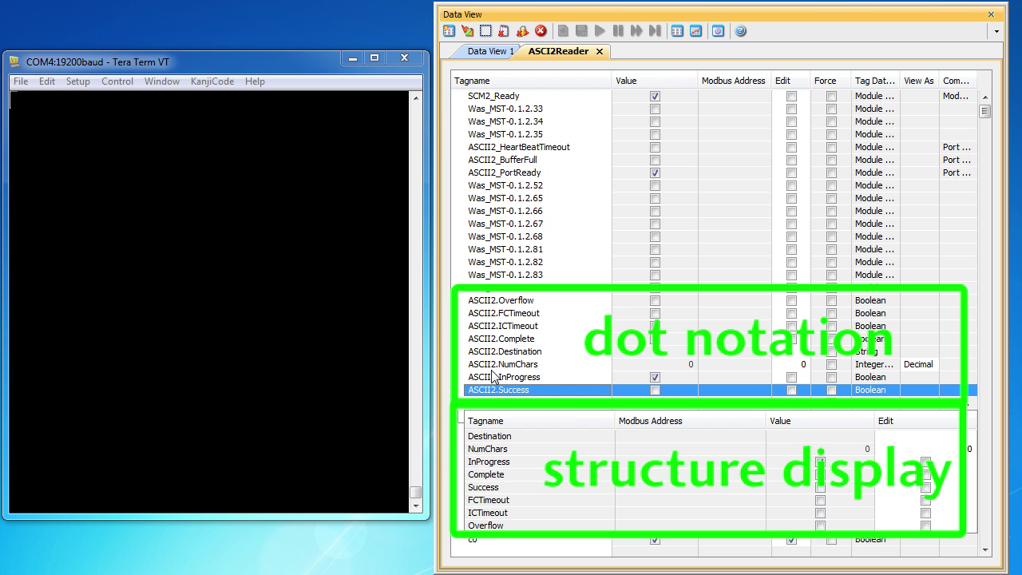
shift+click(490, 304)
key(Delete)
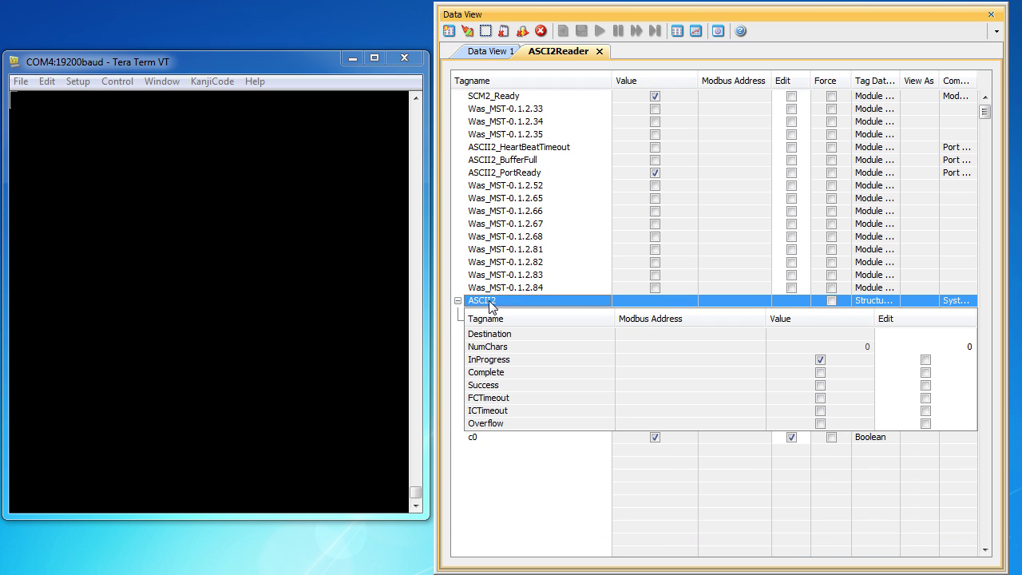
click(458, 301)
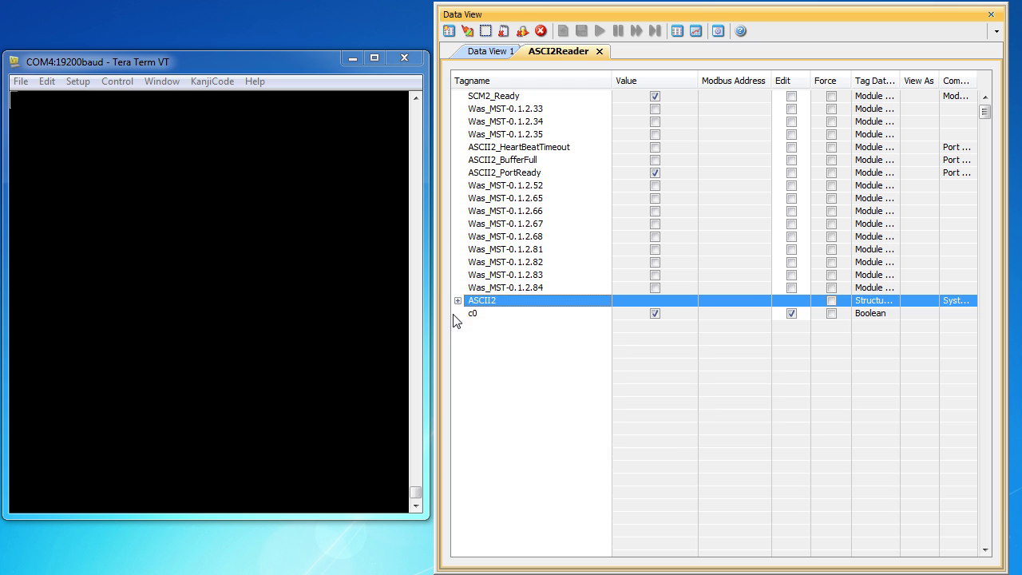
click(457, 301)
Step: Delete the Was_MST rows 0.1.2.33–0.1.2.35 and 0.1.2.52–0.1.2.84 from the data view
click(480, 289)
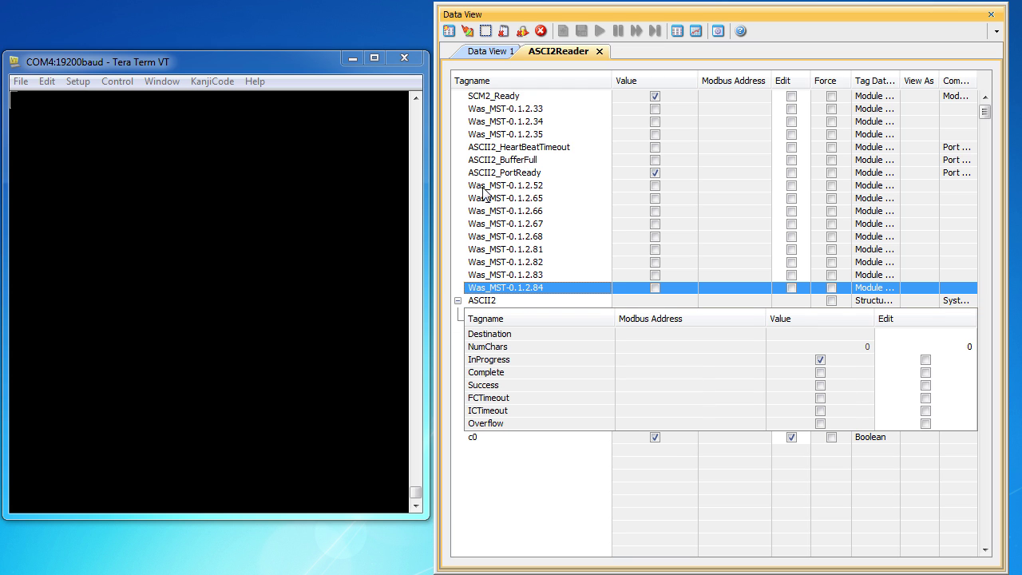
shift+click(483, 188)
key(Delete)
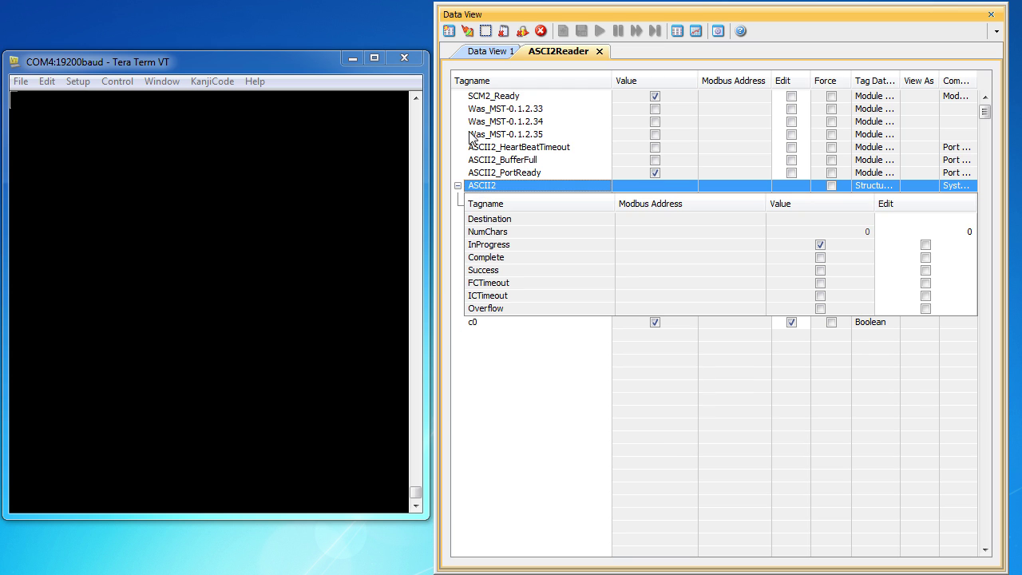
click(475, 135)
shift+click(482, 114)
key(Delete)
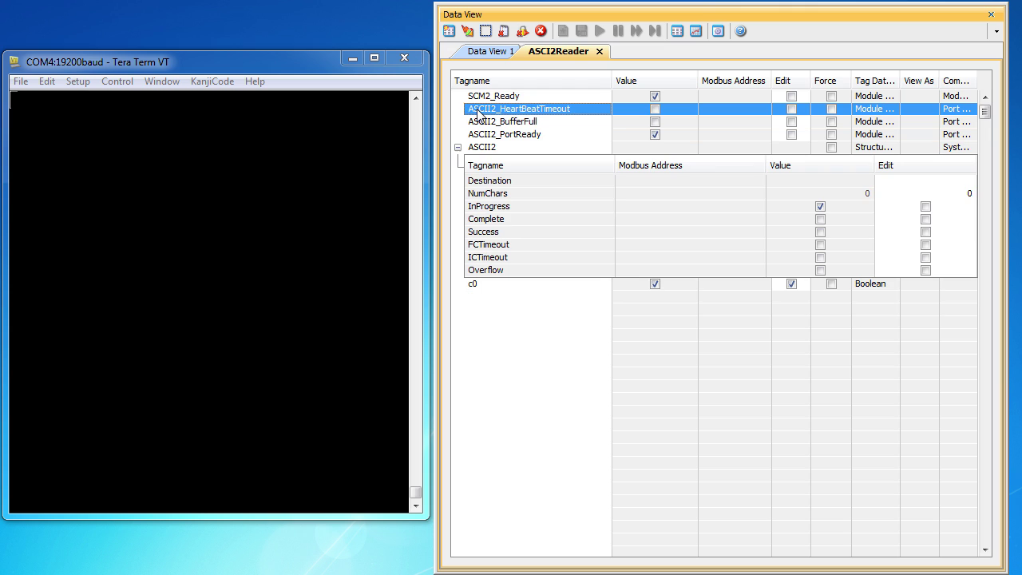
Step: Send 'This is a test' from Tera Term and check Destination and NumChars 14 in Data View
click(292, 344)
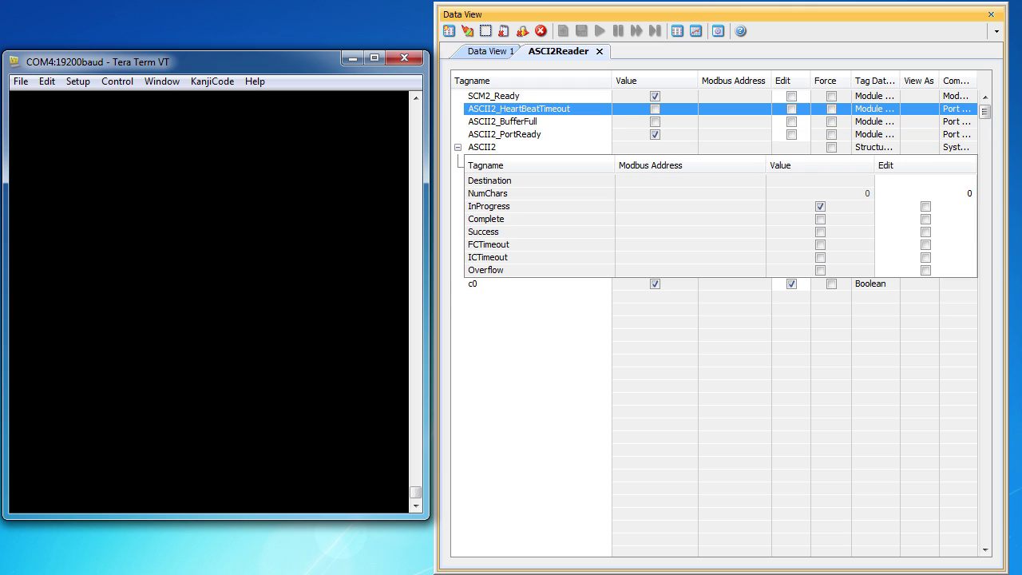
text(This is a tes)
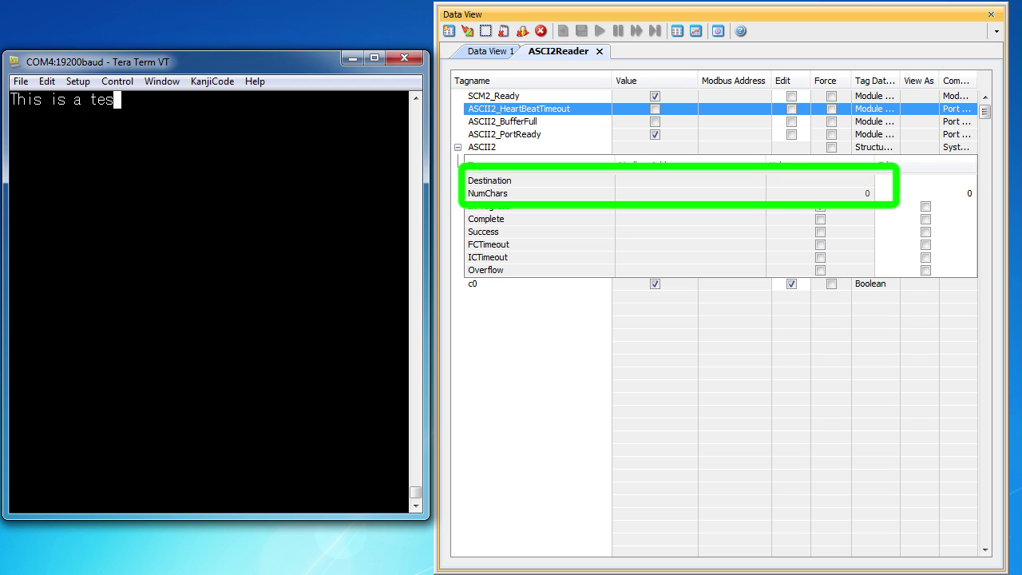
text(t)
key(Return)
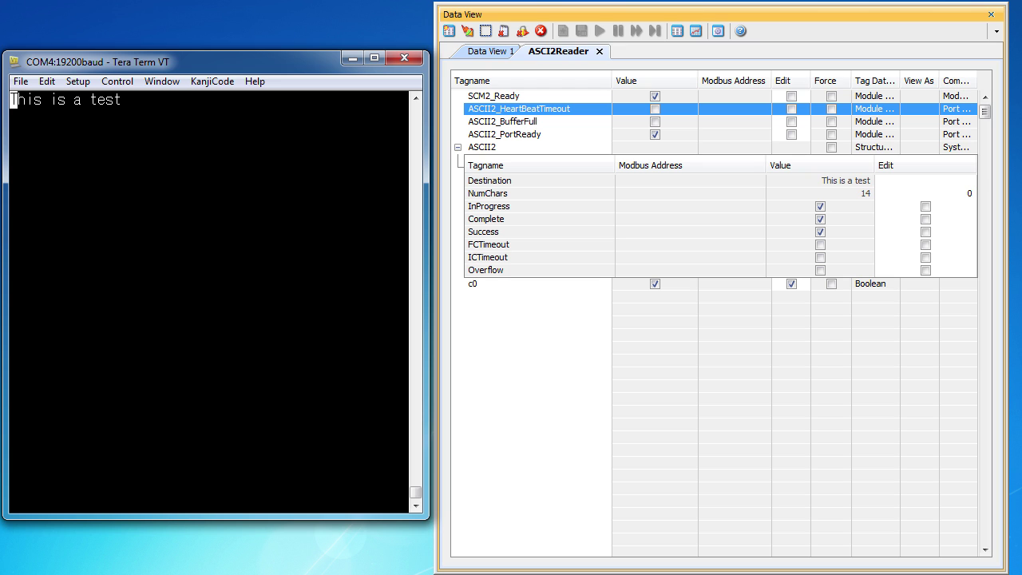
drag(319, 323, 352, 30)
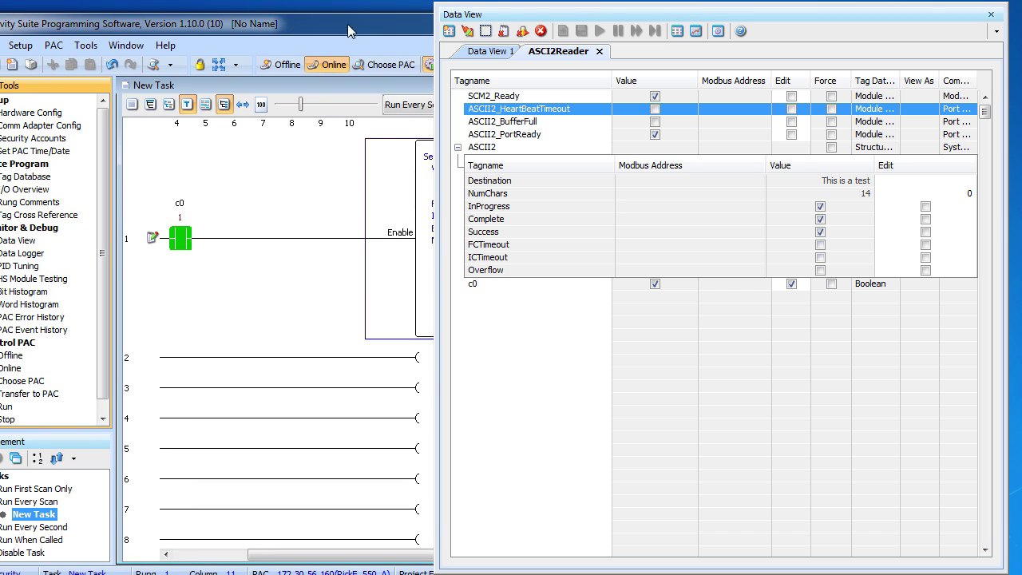
Step: Set the ASCII In block to Fixed Length 10 and transfer it to the running PAC
click(458, 342)
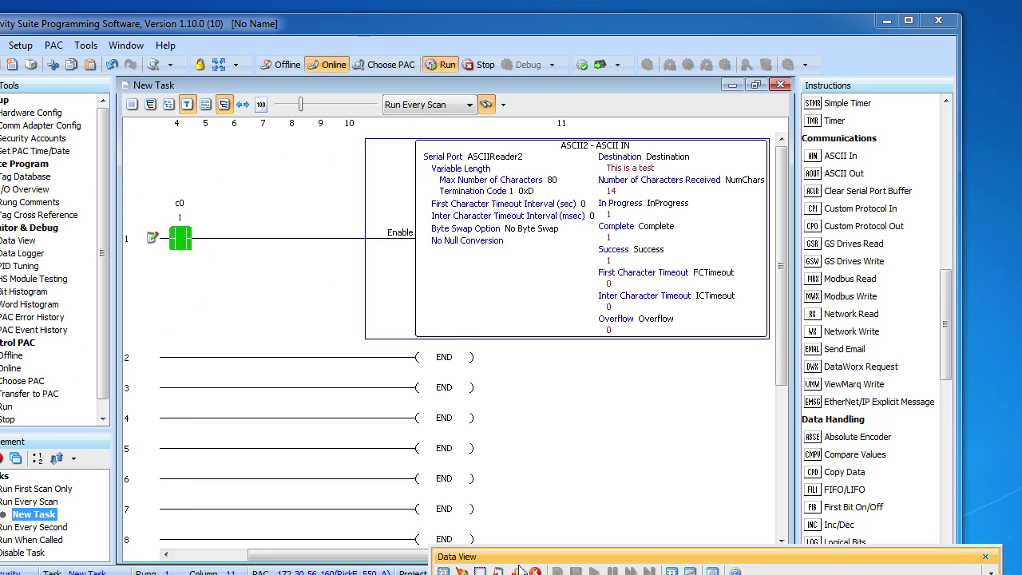
double_click(462, 318)
click(234, 170)
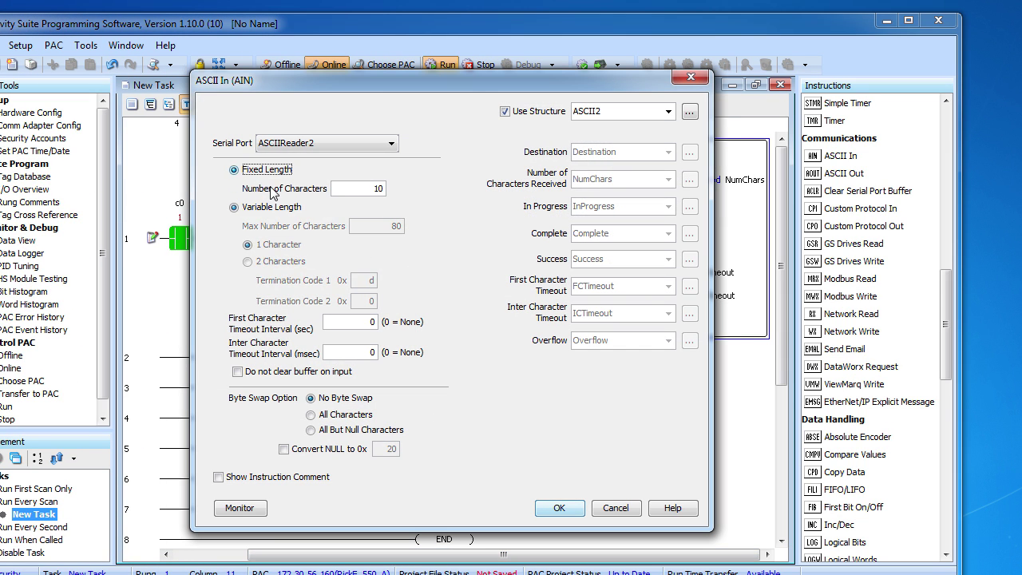
click(560, 508)
click(601, 64)
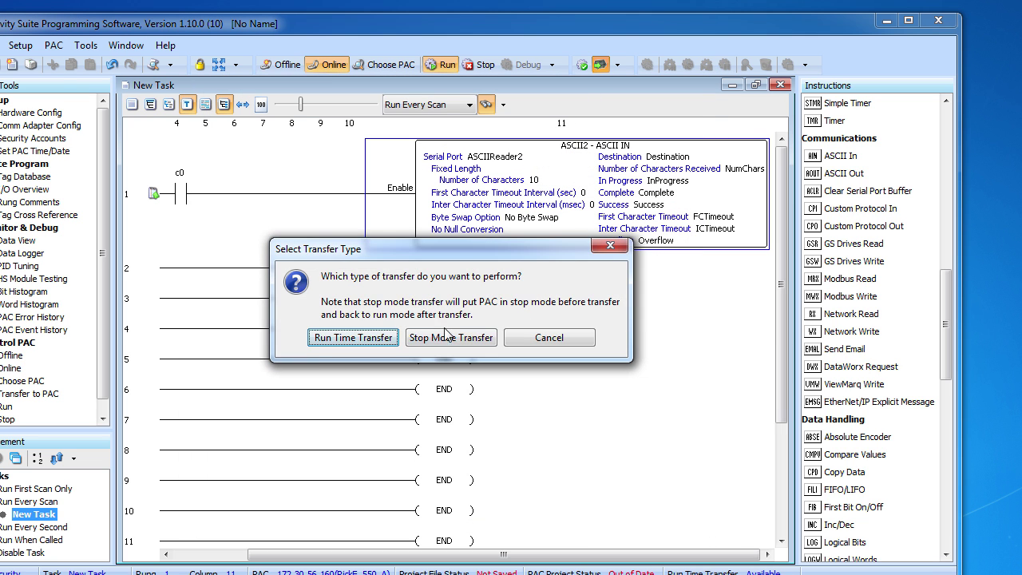
click(361, 339)
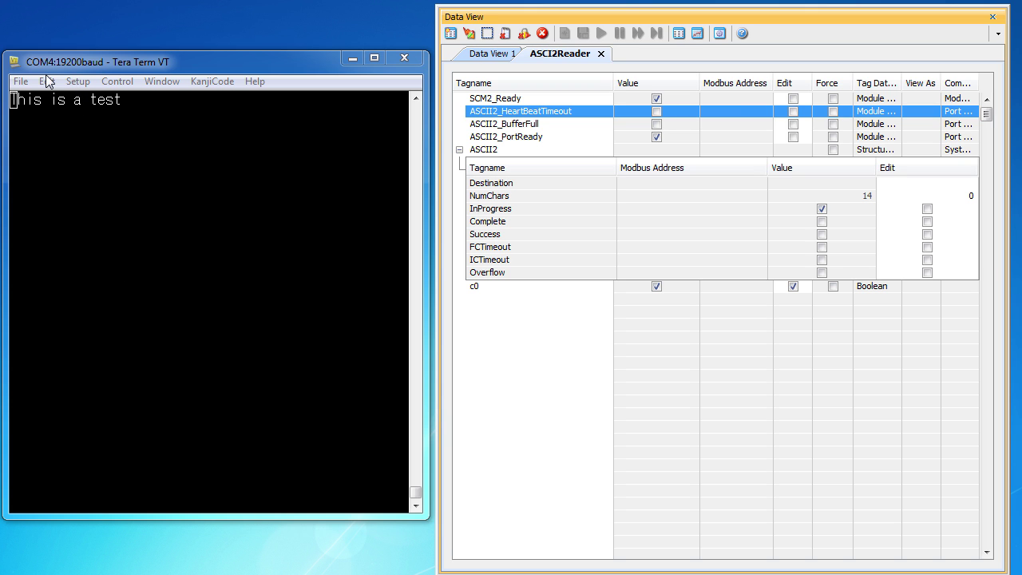
click(47, 82)
click(70, 182)
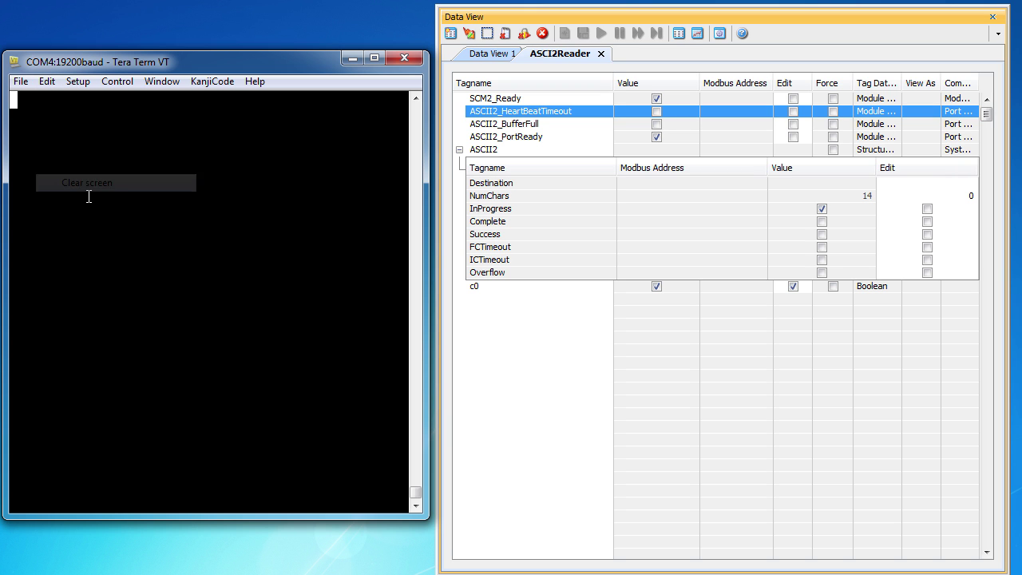
text(123456789)
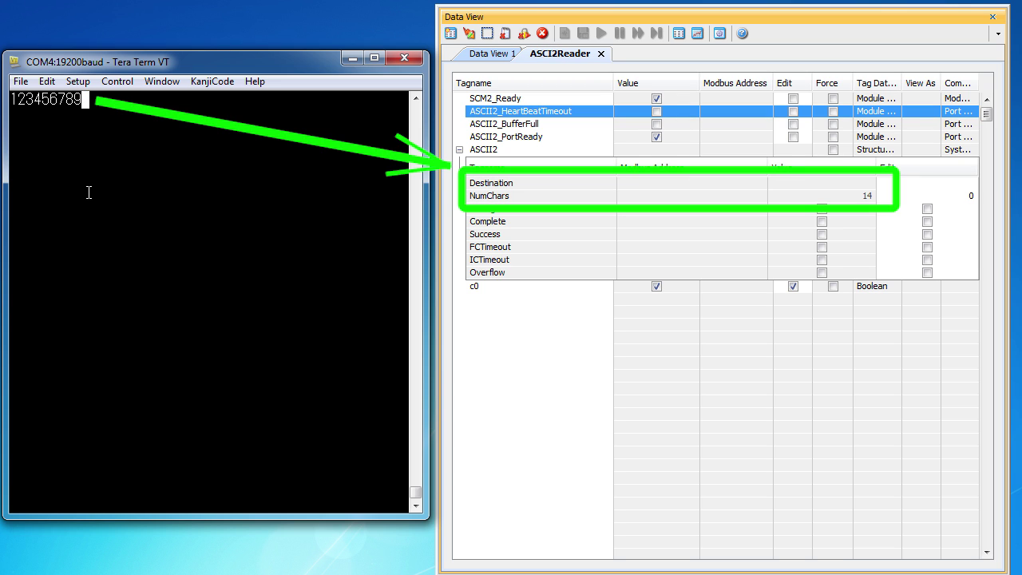
text(0)
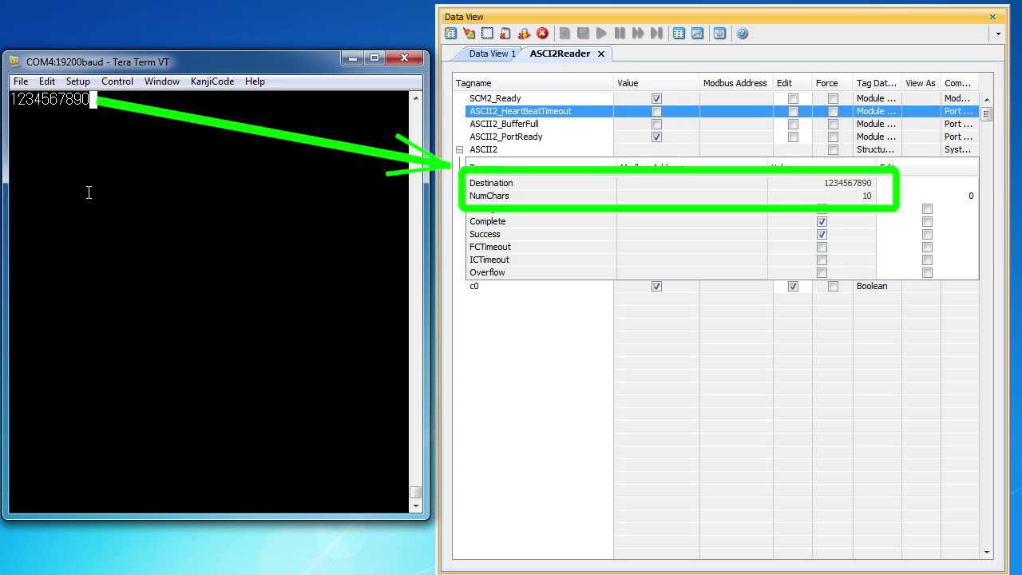